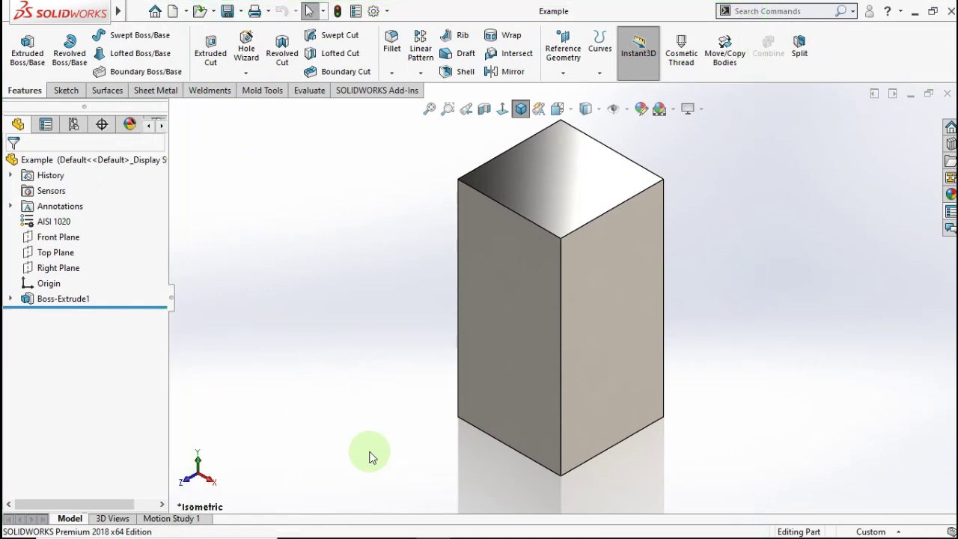
- Launch Property Tab Builder 2018 from the SOLIDWORKS Resources task pane, with a Part-type tab
mouse_move(369, 457)
left_mouse_down()
mouse_move(269, 262)
mouse_move(385, 419)
left_mouse_up()
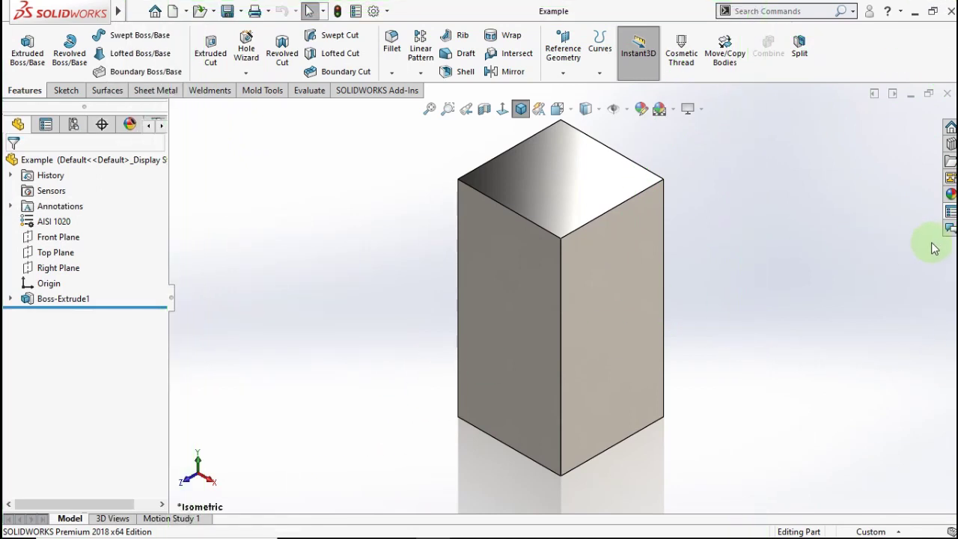
left_click(950, 216)
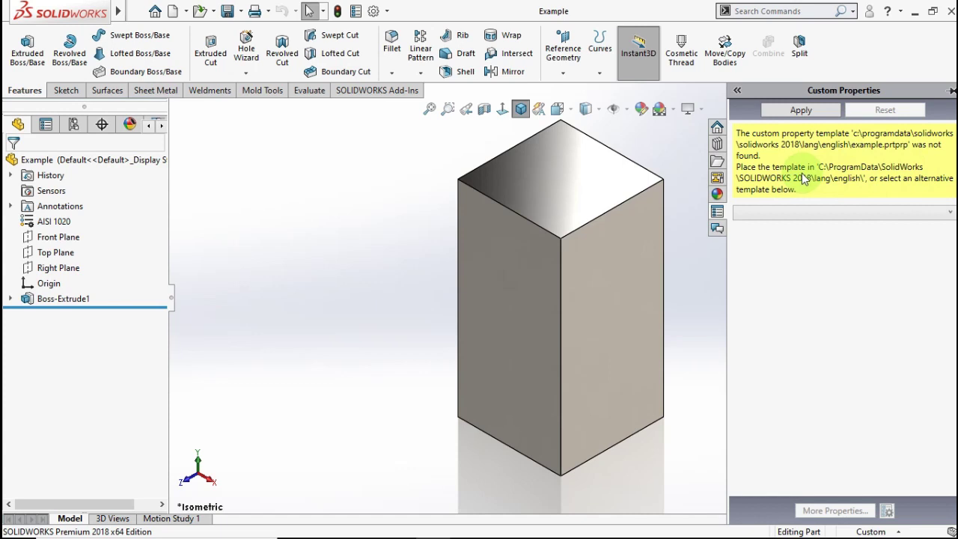
left_click(717, 129)
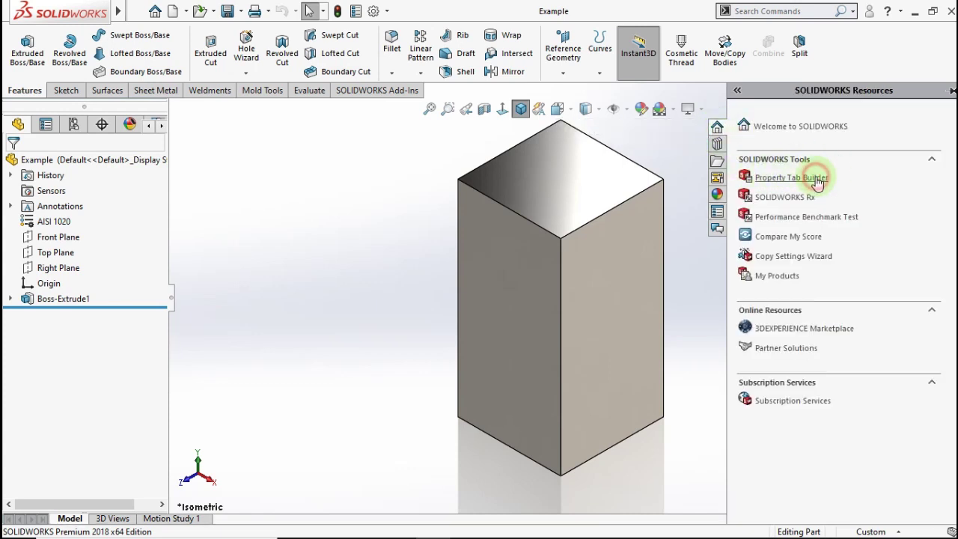
left_click(817, 182)
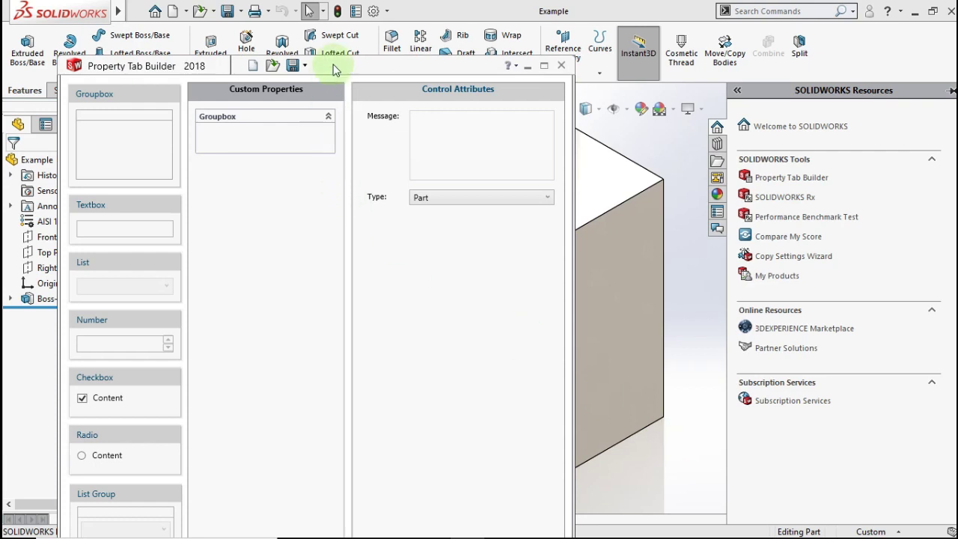
- Move the builder window and rename the groupbox caption to Example
left_click_drag(333, 67, 486, 32)
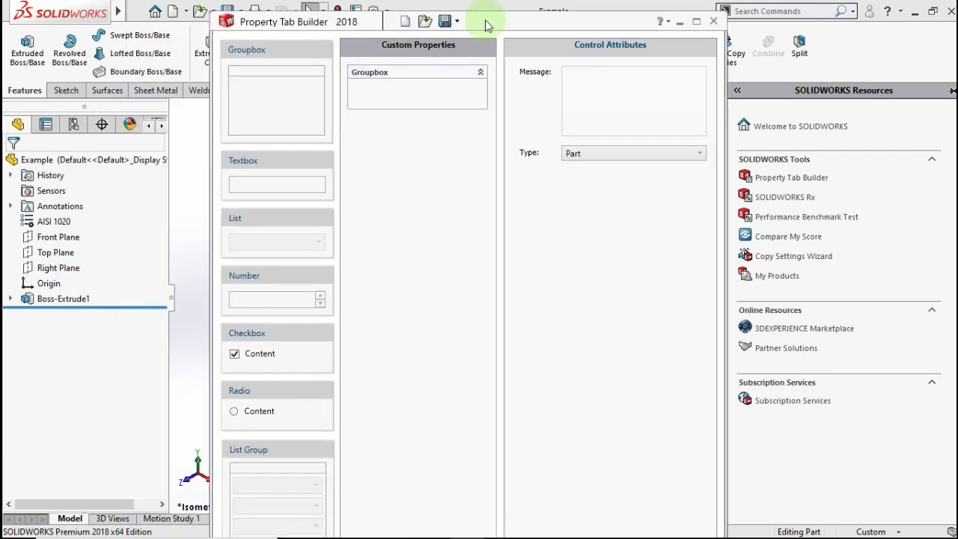
left_click(396, 93)
double_click(609, 88)
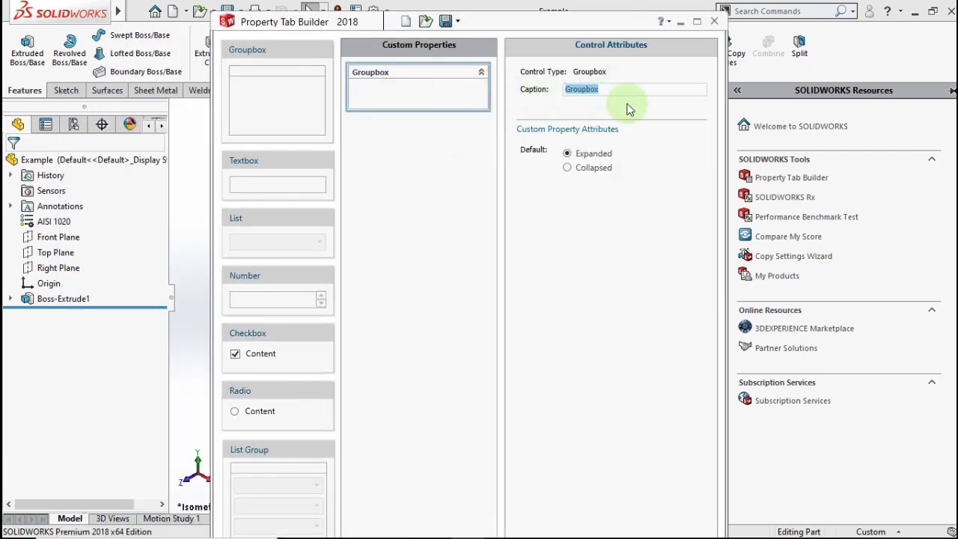
type("Exa")
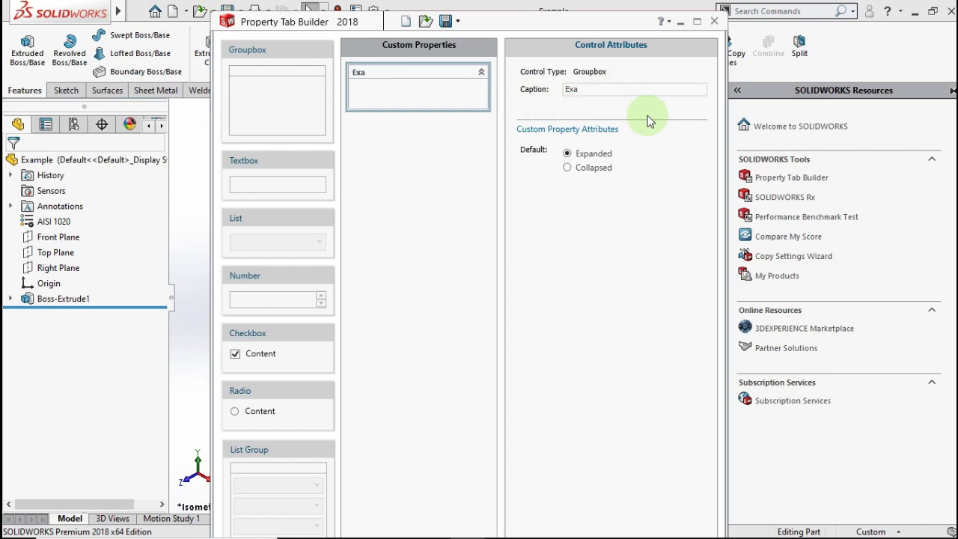
type("mple")
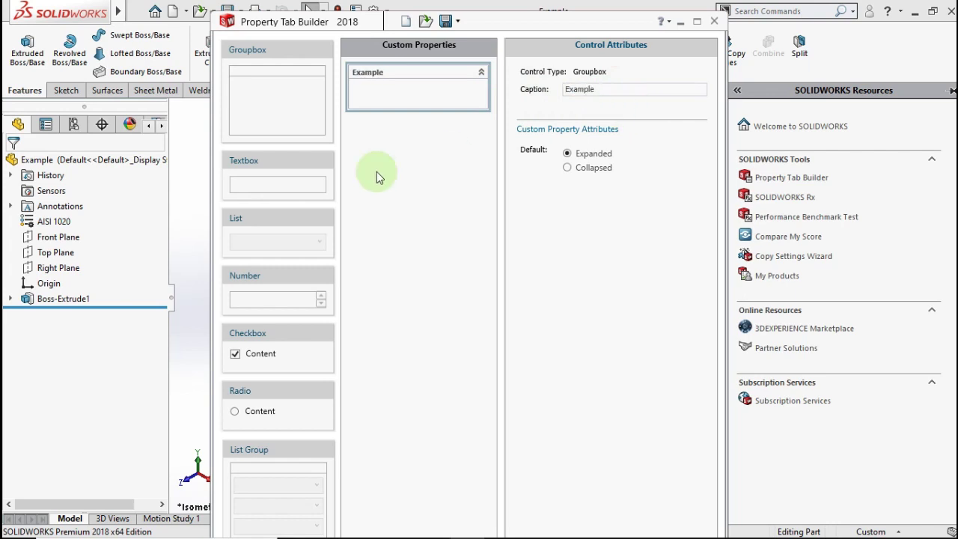
- Add a textbox to the Example group with caption and property name Title
left_click_drag(274, 161, 410, 106)
left_click(610, 90)
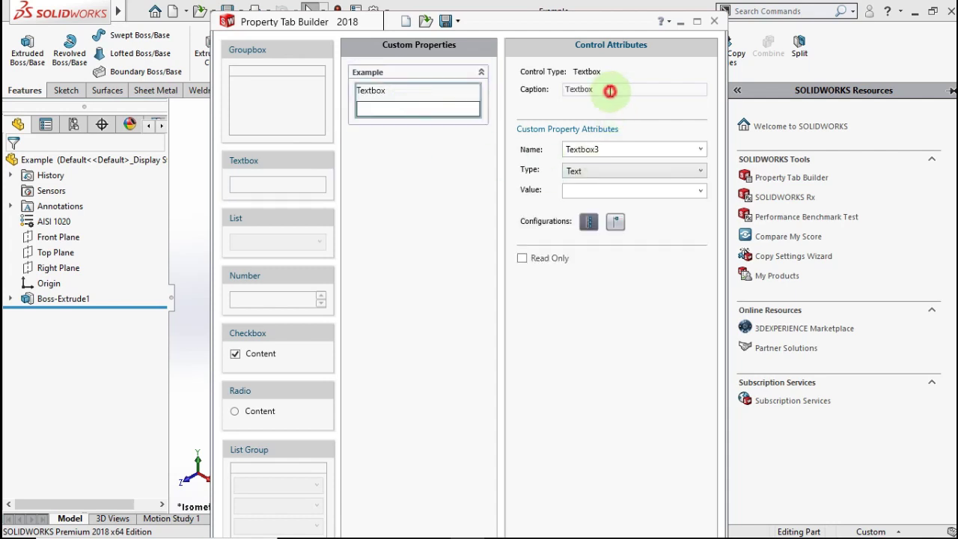
left_click_drag(610, 91, 521, 97)
type("Title")
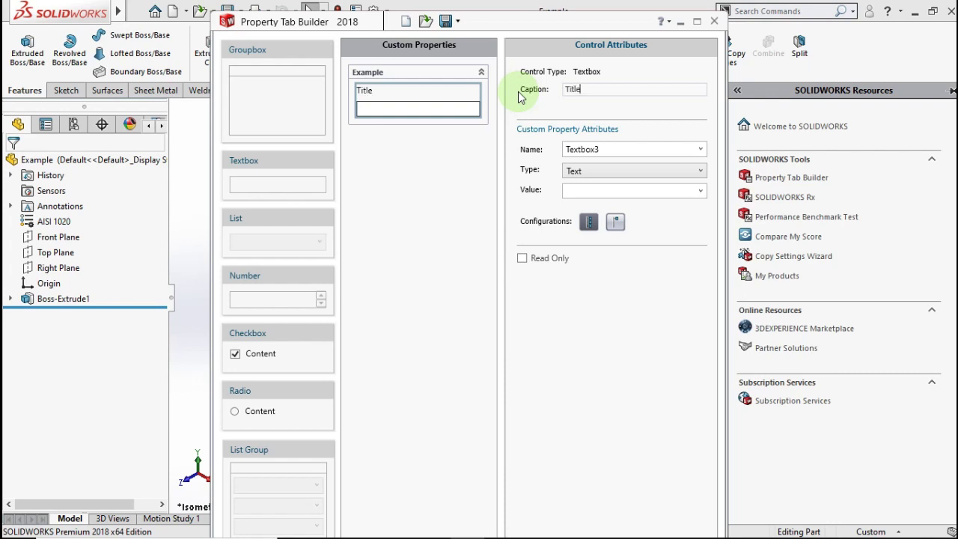
double_click(612, 148)
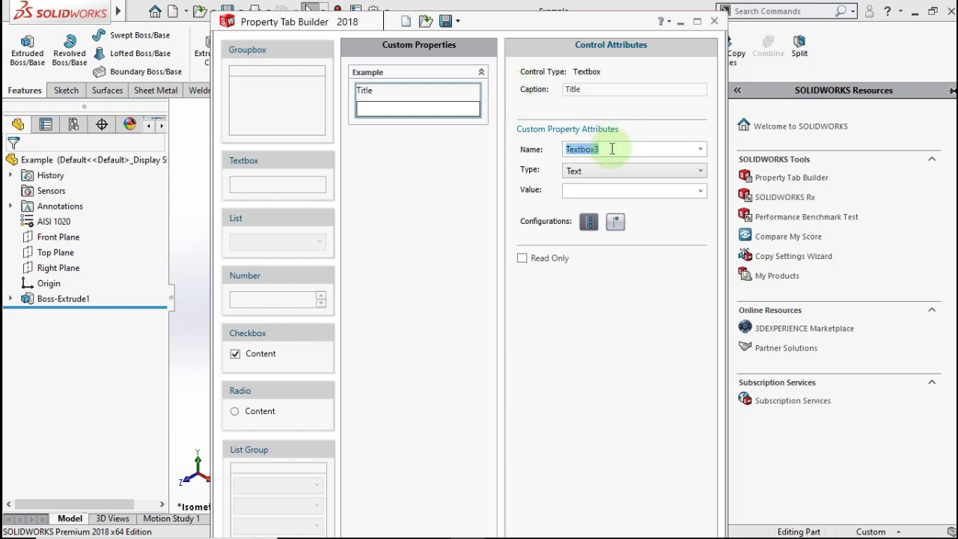
type("Title")
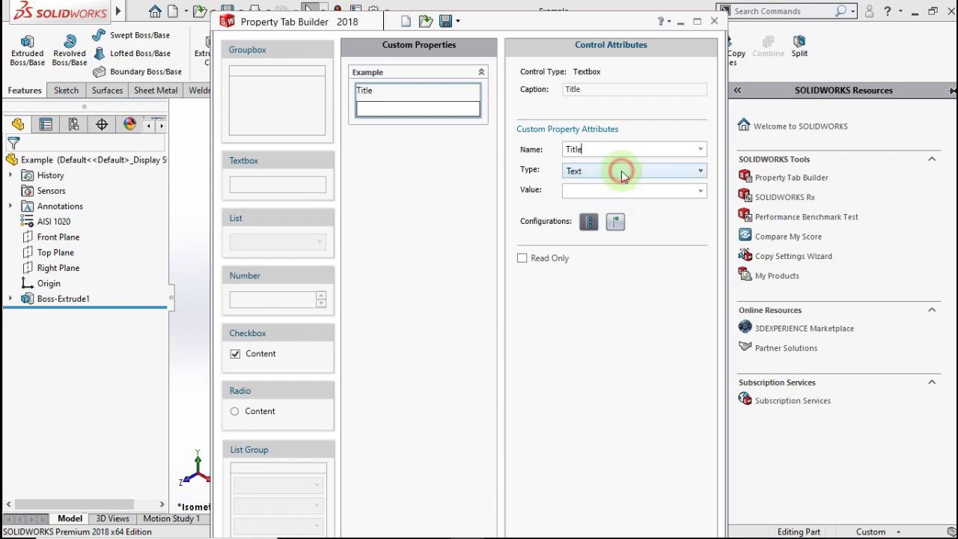
- Keep the Title field's type as Text and leave its value unlinked
left_click(603, 172)
left_click(596, 187)
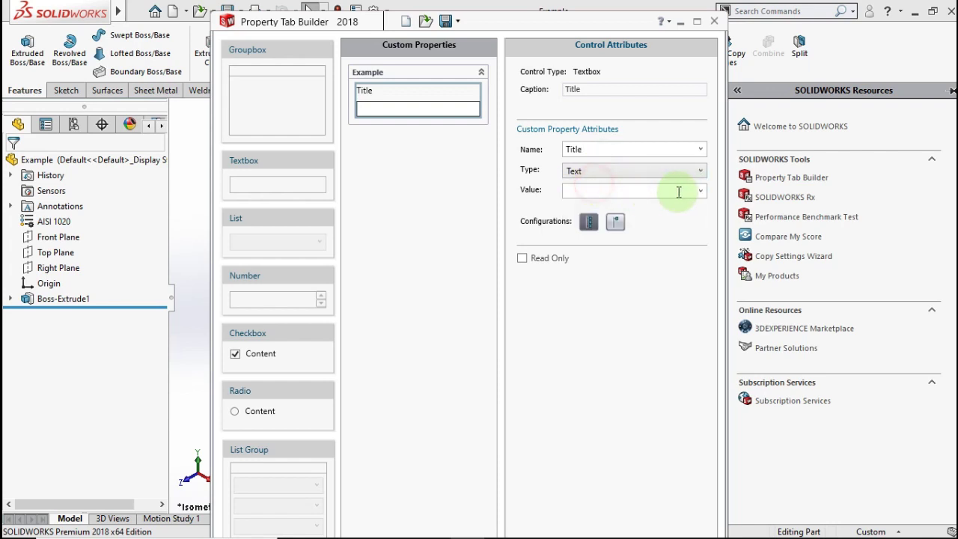
left_click(699, 190)
scroll(643, 239, "down", 3)
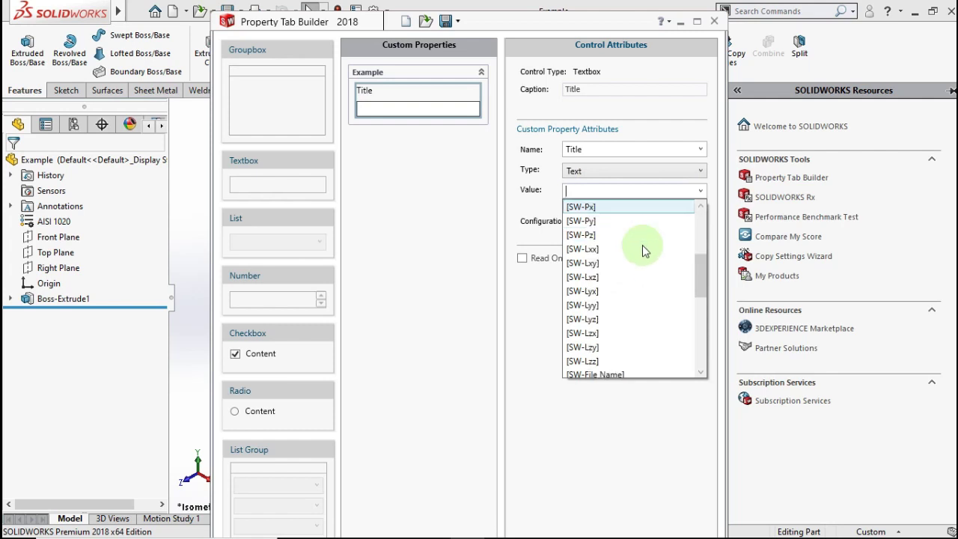
scroll(642, 244, "down", 3)
scroll(642, 246, "down", 3)
scroll(642, 250, "down", 2)
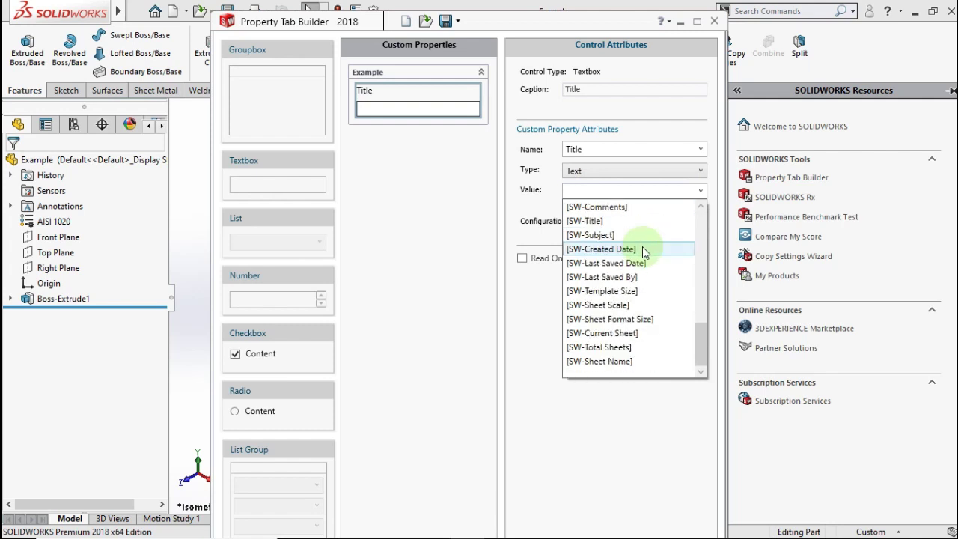
scroll(642, 251, "up", 1)
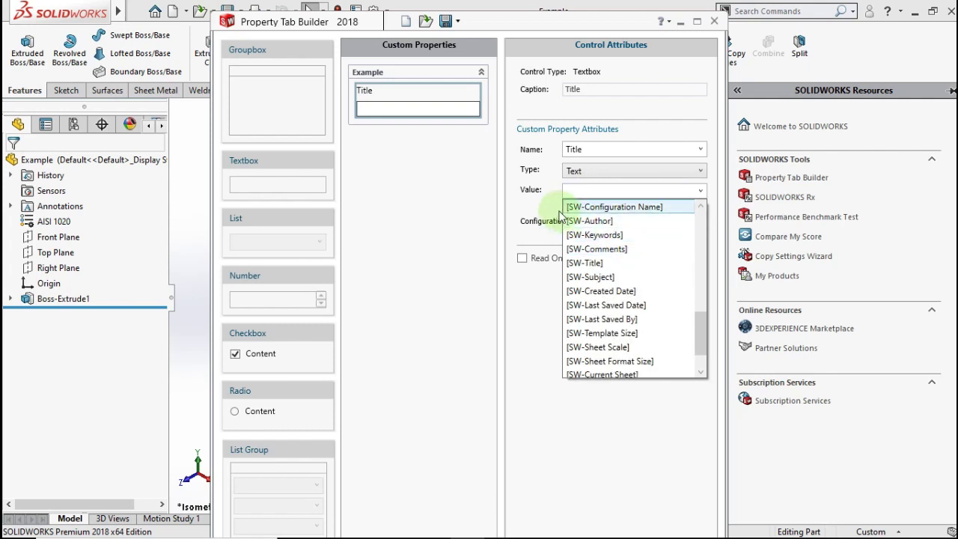
left_click(528, 218)
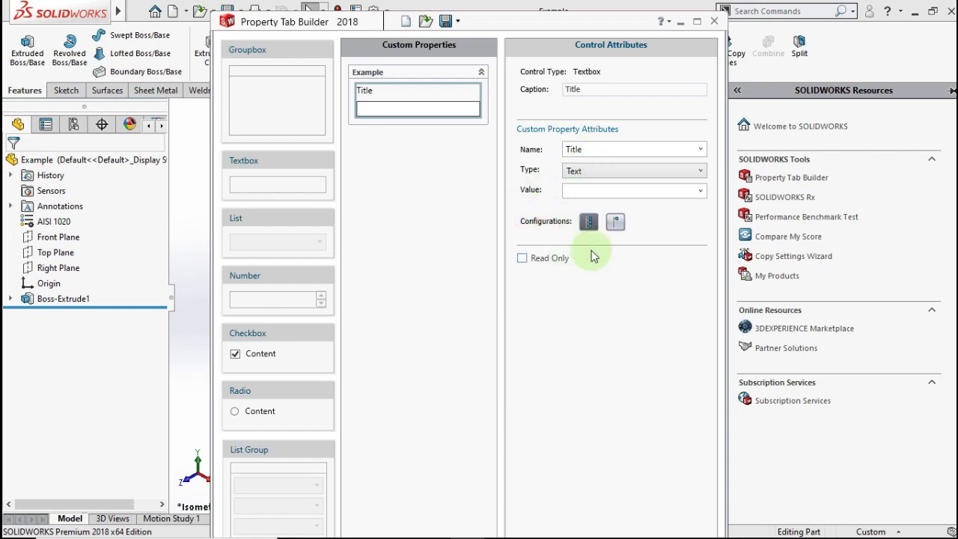
left_click(441, 203)
- Add a Drafter textbox below Title linked to the DrawnBy property
mouse_move(280, 164)
left_mouse_down()
mouse_move(386, 126)
mouse_move(422, 147)
left_mouse_up()
double_click(598, 89)
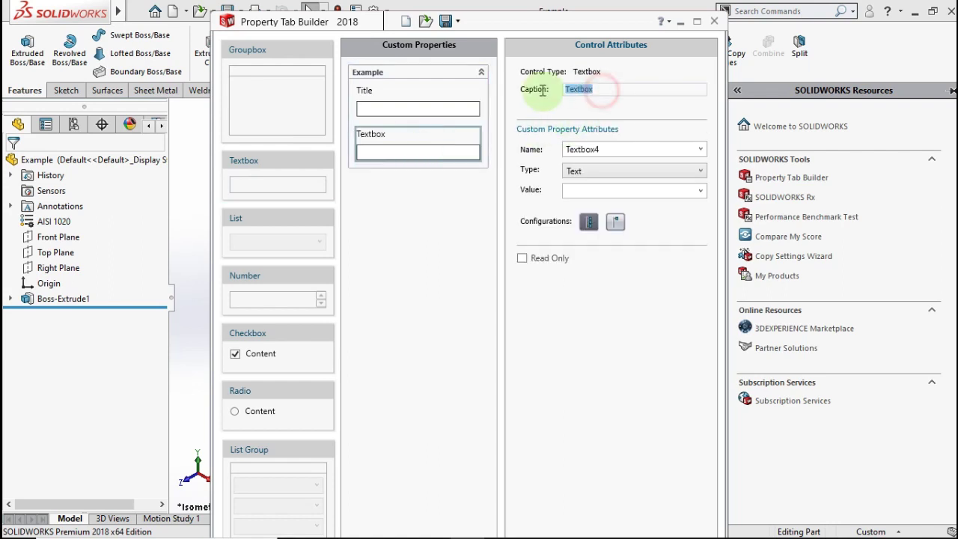
type("Drafter")
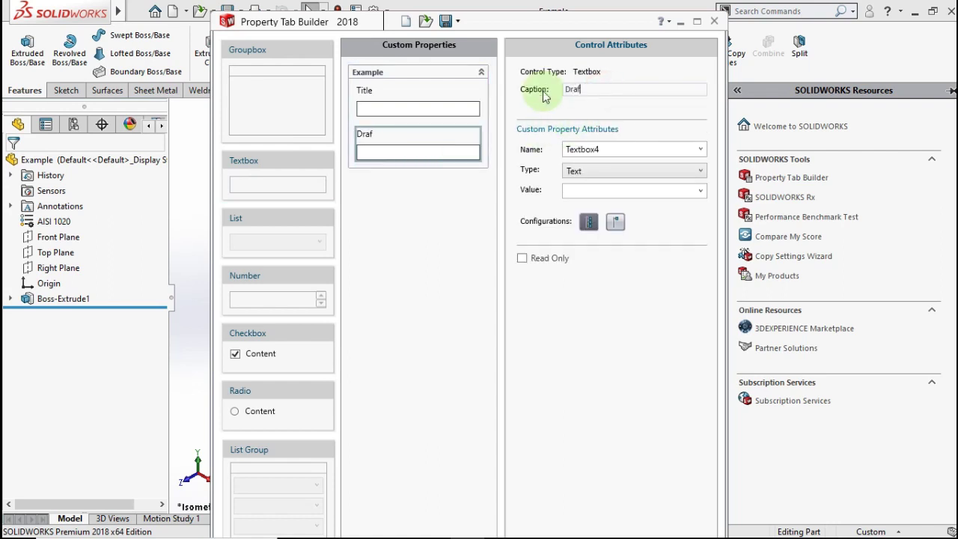
left_click(700, 149)
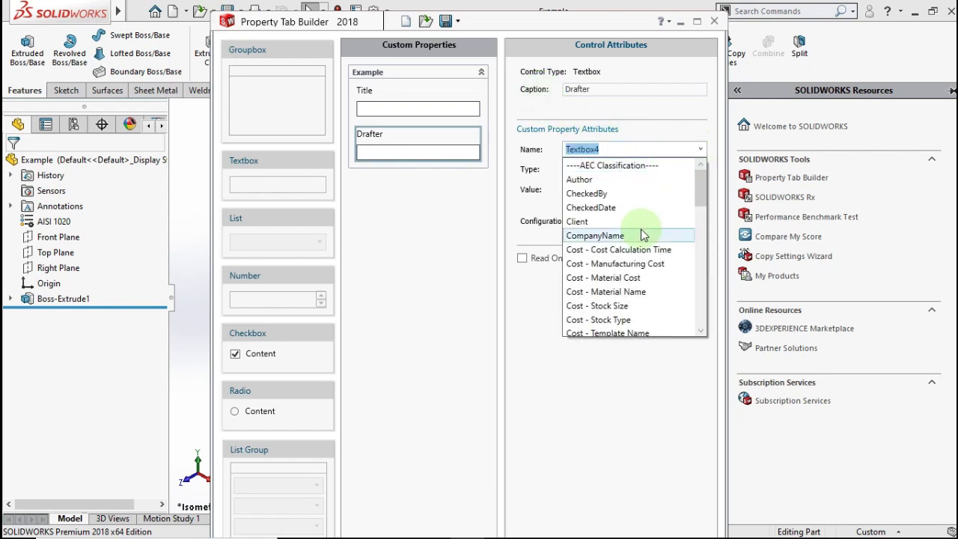
scroll(634, 224, "down", 2)
scroll(634, 228, "down", 1)
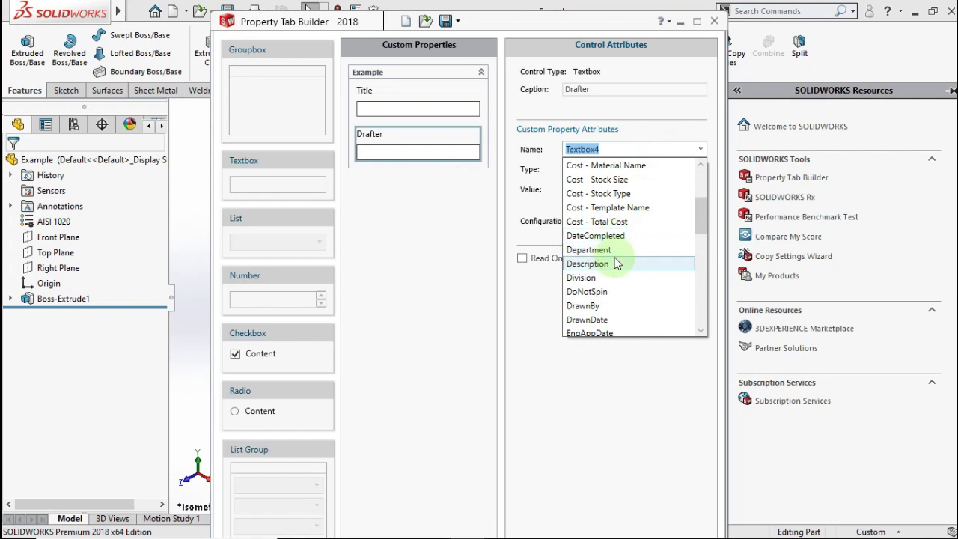
scroll(615, 263, "down", 1)
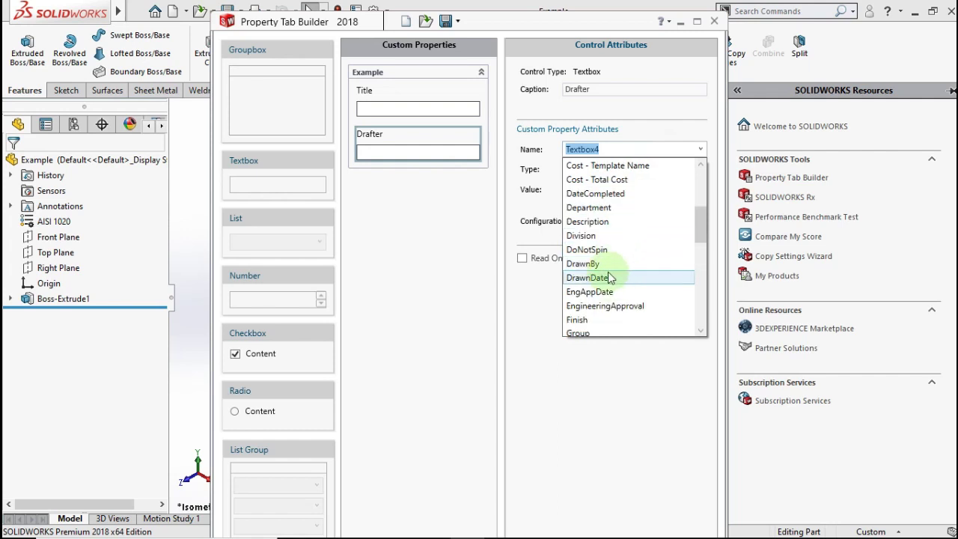
left_click(598, 264)
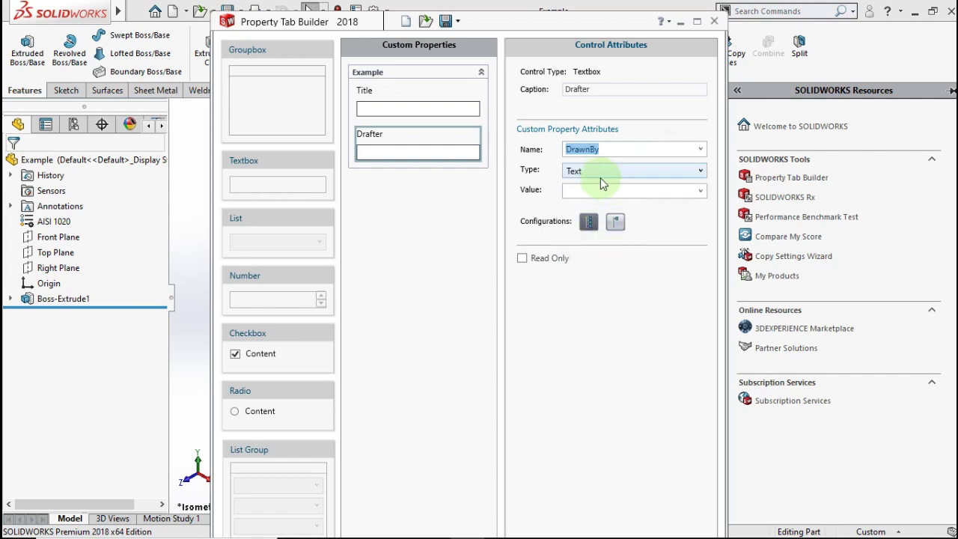
- Keep the Drafter field's type as Text with no linked value
left_click(601, 171)
left_click(599, 186)
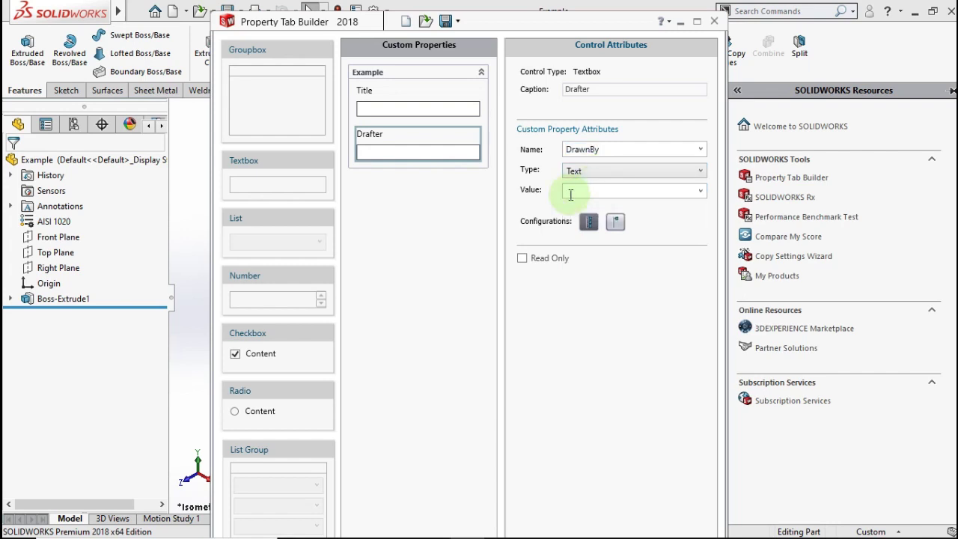
left_click(698, 192)
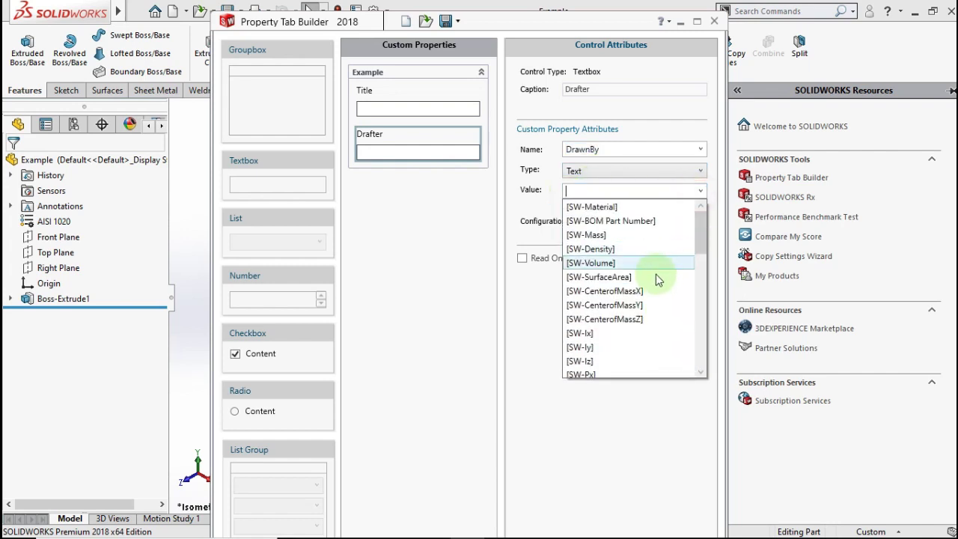
scroll(655, 274, "down", 3)
scroll(654, 275, "down", 3)
scroll(657, 277, "down", 2)
scroll(659, 258, "up", 5)
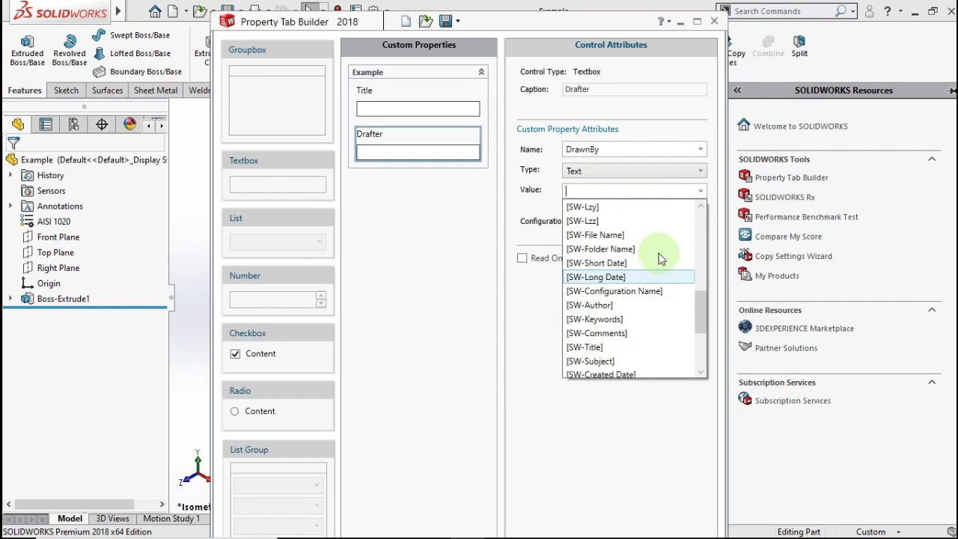
left_click(700, 192)
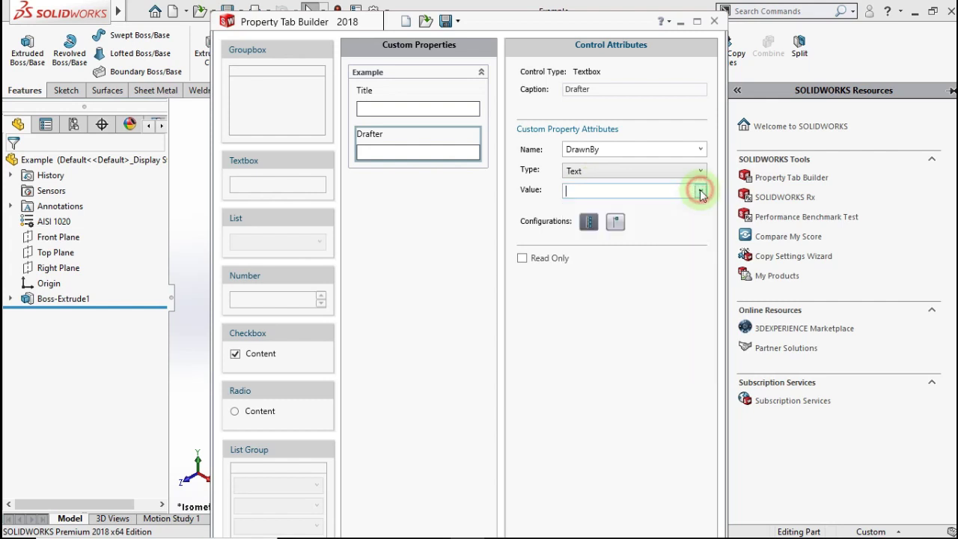
left_click(446, 224)
- Add a Checked textbox below Drafter linked to the CheckedBy property
mouse_move(270, 179)
left_mouse_down()
mouse_move(399, 177)
mouse_move(398, 196)
left_mouse_up()
left_click_drag(602, 90, 545, 90)
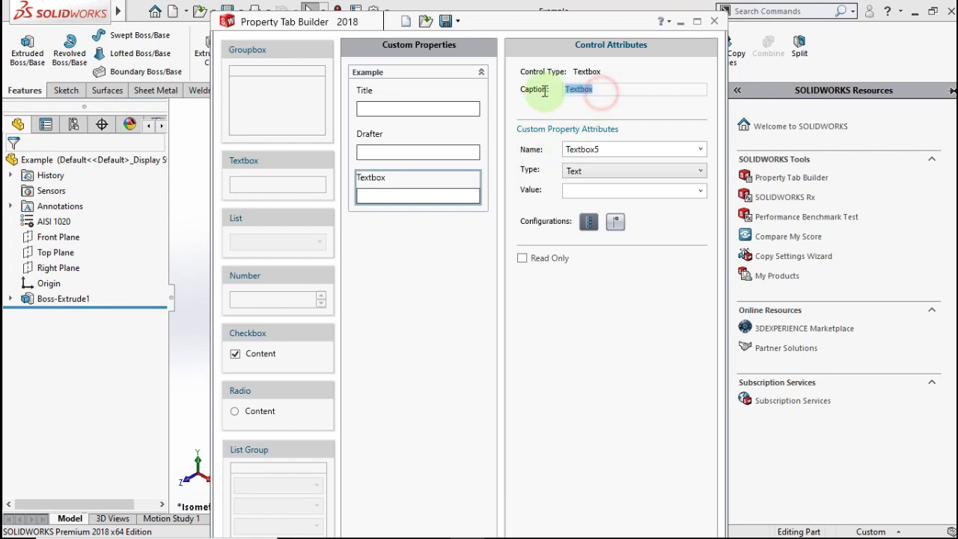
type("Checked")
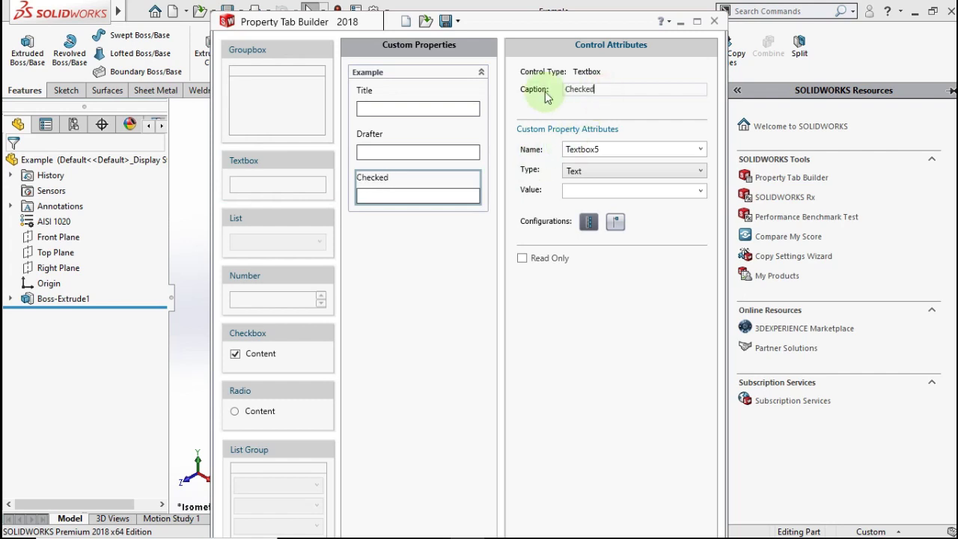
double_click(613, 149)
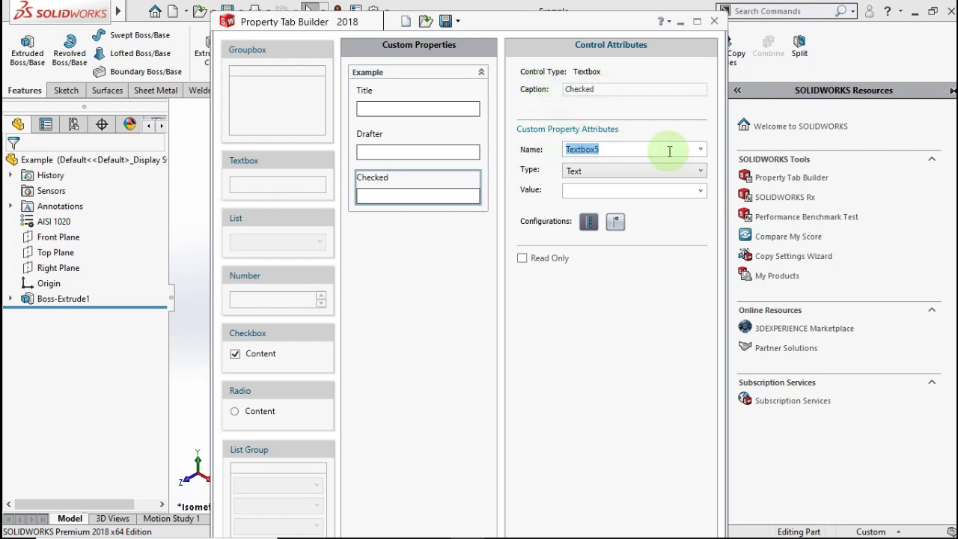
left_click(701, 151)
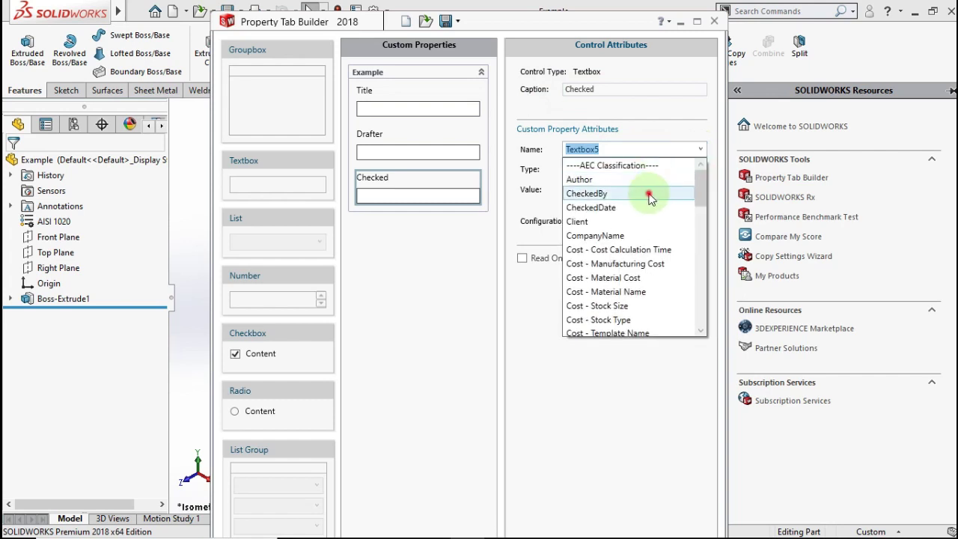
left_click(648, 193)
left_click(425, 266)
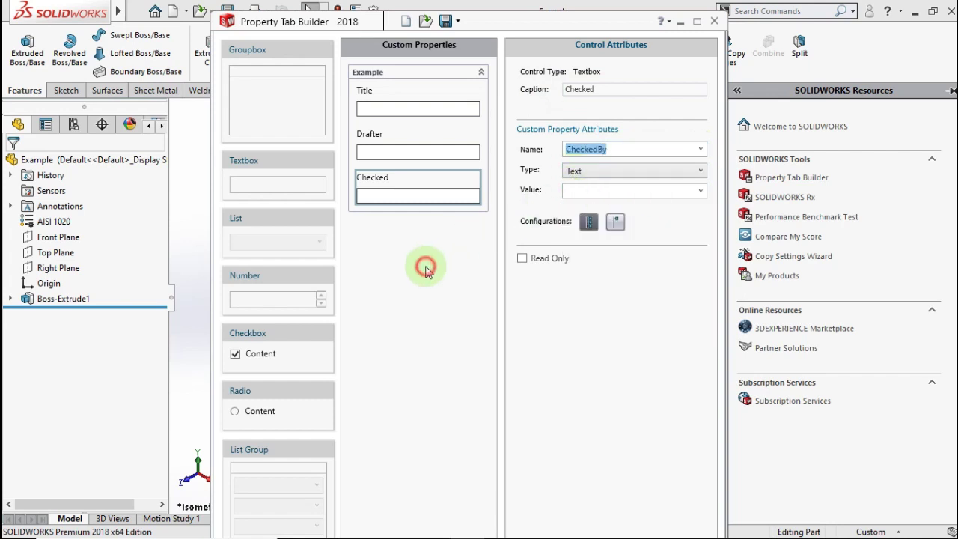
- Add an Approved textbox below Checked with property name Approveby
left_click_drag(270, 165, 396, 246)
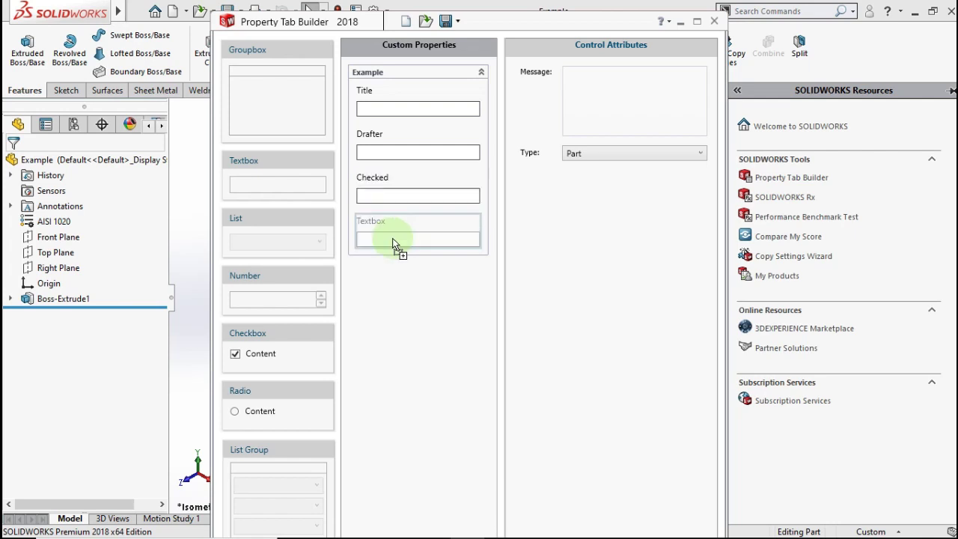
double_click(607, 89)
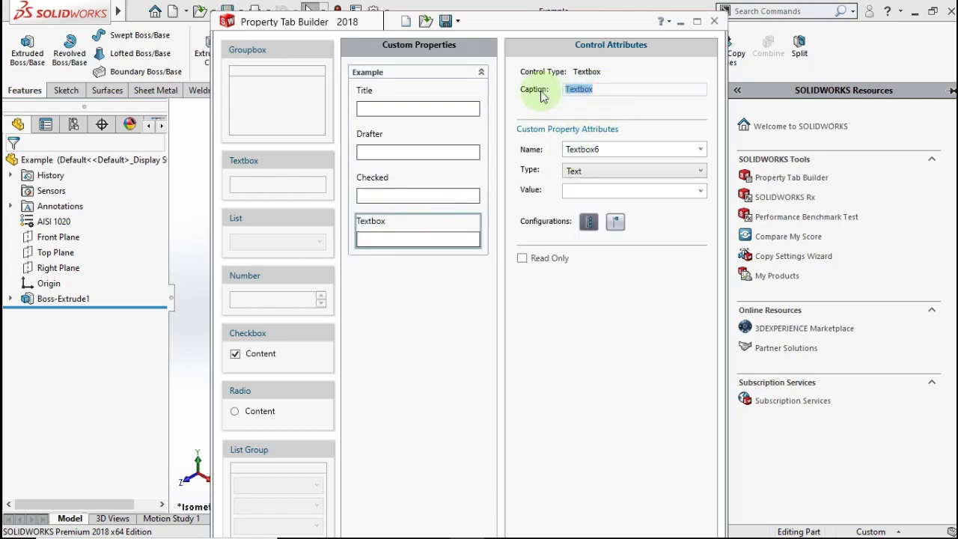
type("Approve")
double_click(605, 150)
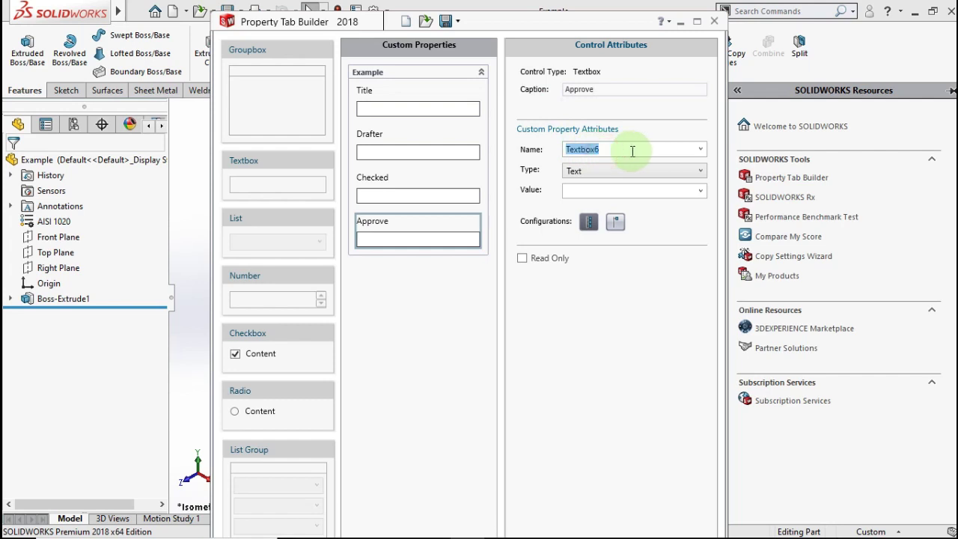
left_click(605, 89)
type("d")
left_click(607, 150)
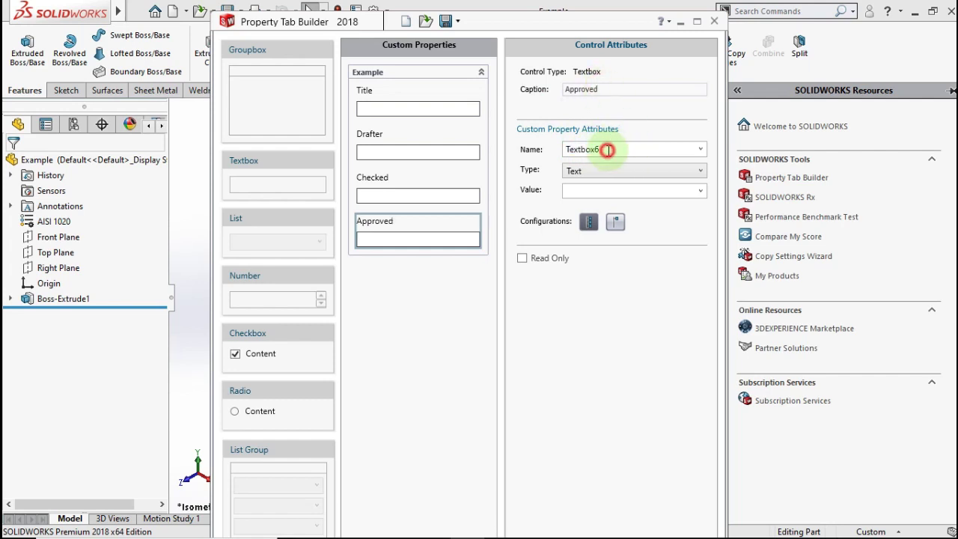
double_click(607, 150)
type("Approveby")
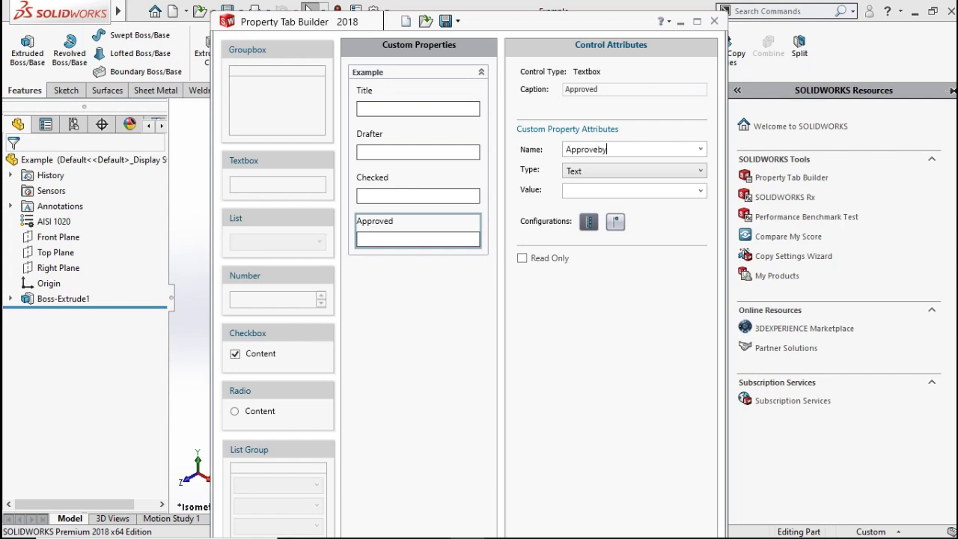
left_click(396, 277)
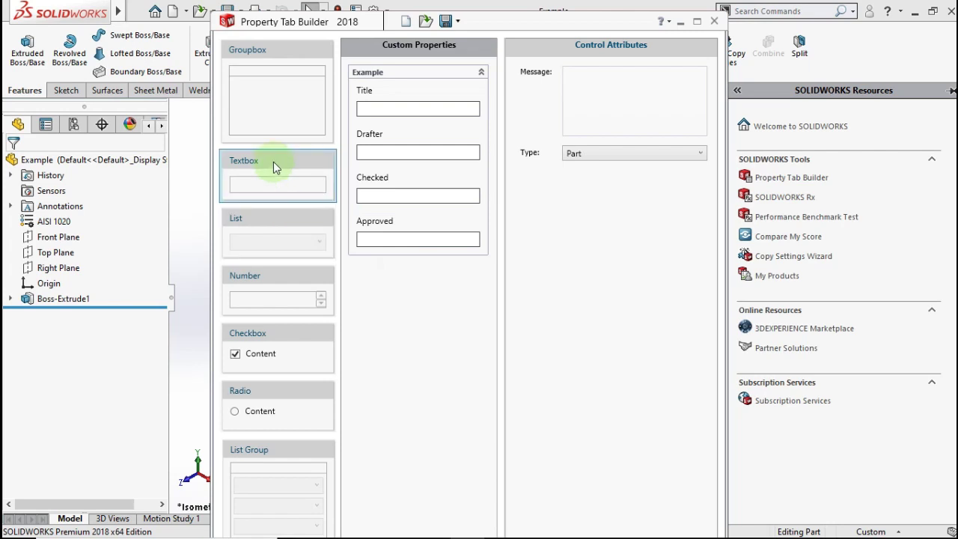
- Add a Viewed textbox below Approved with property name Viewby
mouse_move(273, 162)
left_mouse_down()
mouse_move(384, 253)
mouse_move(391, 289)
left_mouse_up()
left_click_drag(603, 91, 542, 89)
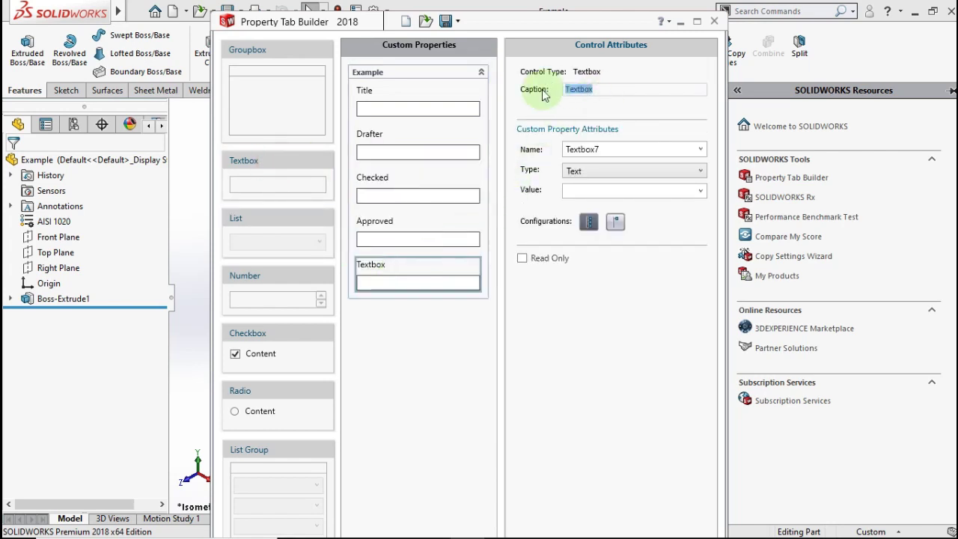
type("Viewed")
left_click_drag(613, 149, 545, 152)
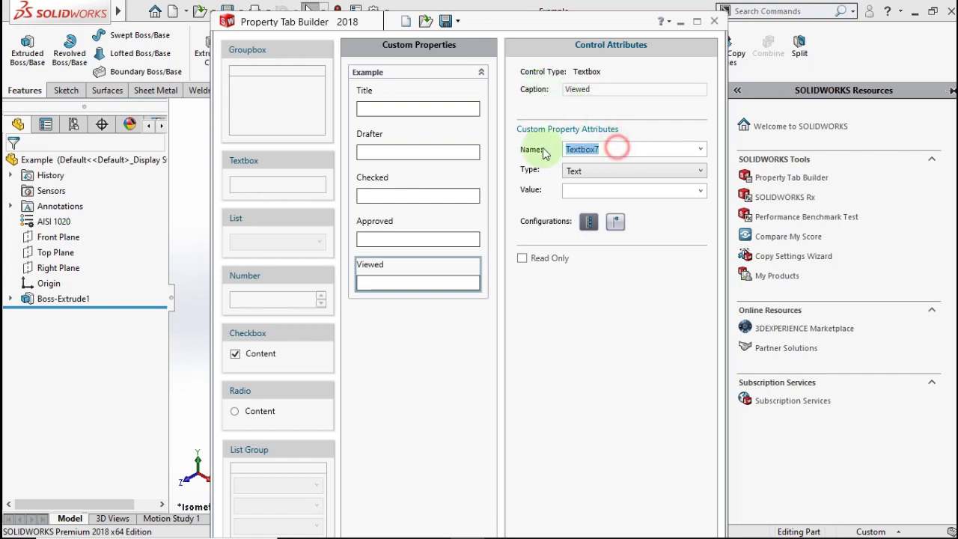
type("Viewby")
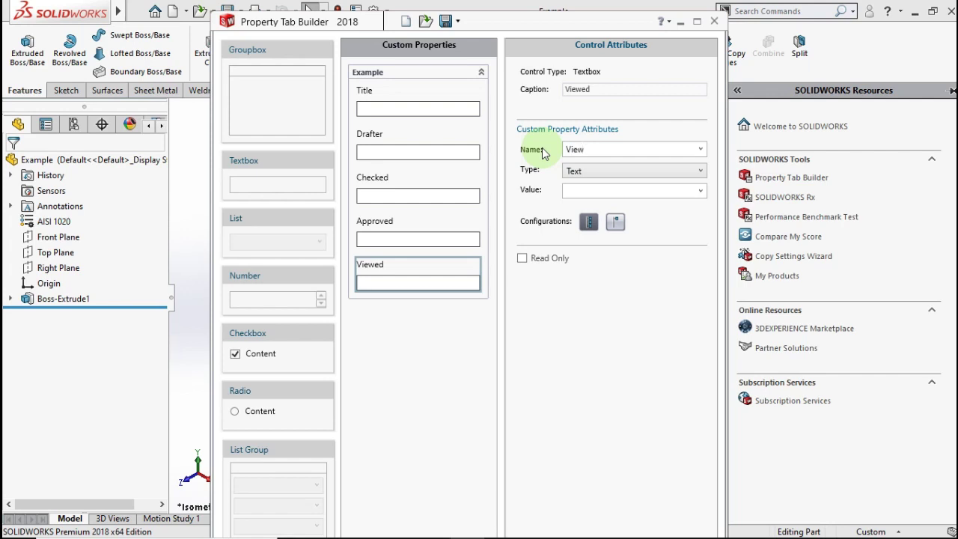
left_click(389, 333)
- Add a textbox below Viewed with caption and property name Weight
left_click_drag(299, 182, 392, 331)
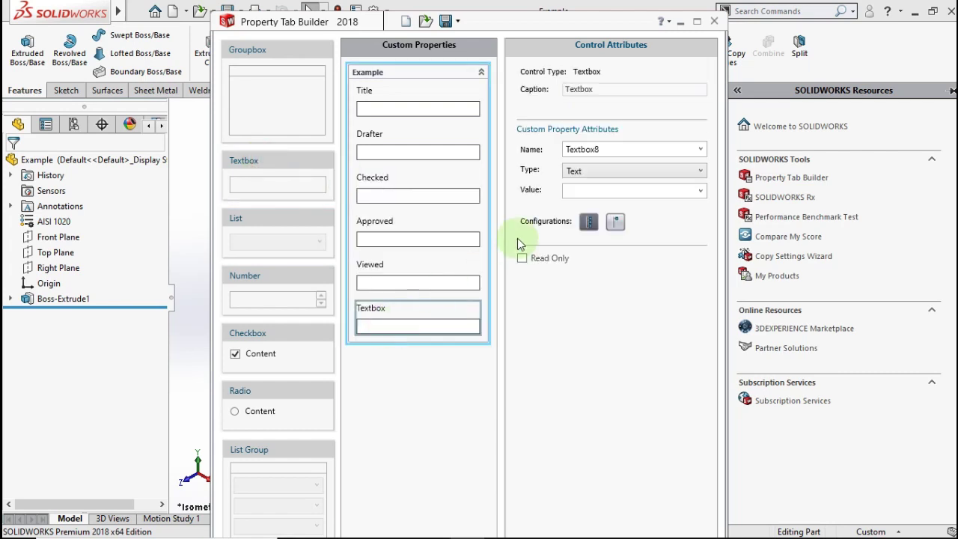
left_click_drag(600, 90, 552, 92)
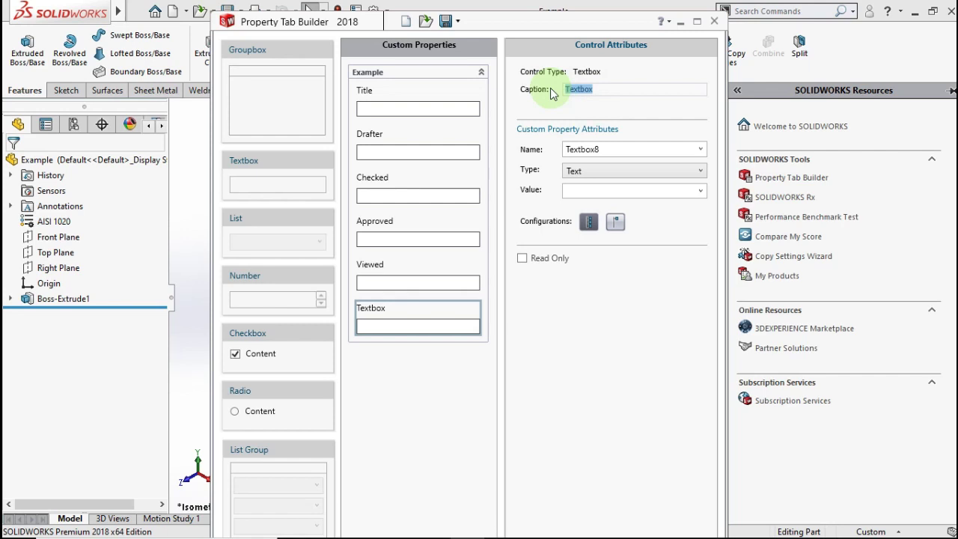
type("Weight")
left_click(676, 150)
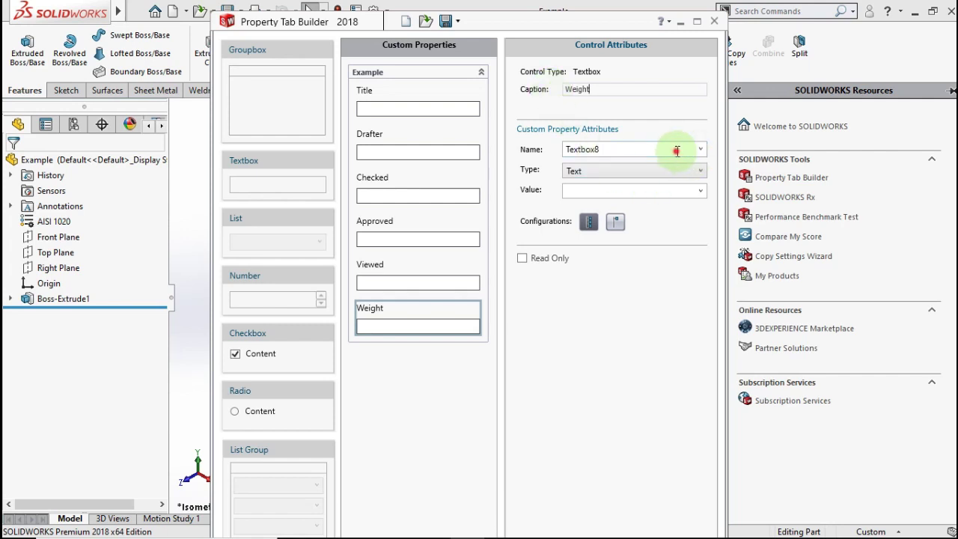
double_click(676, 150)
type("We")
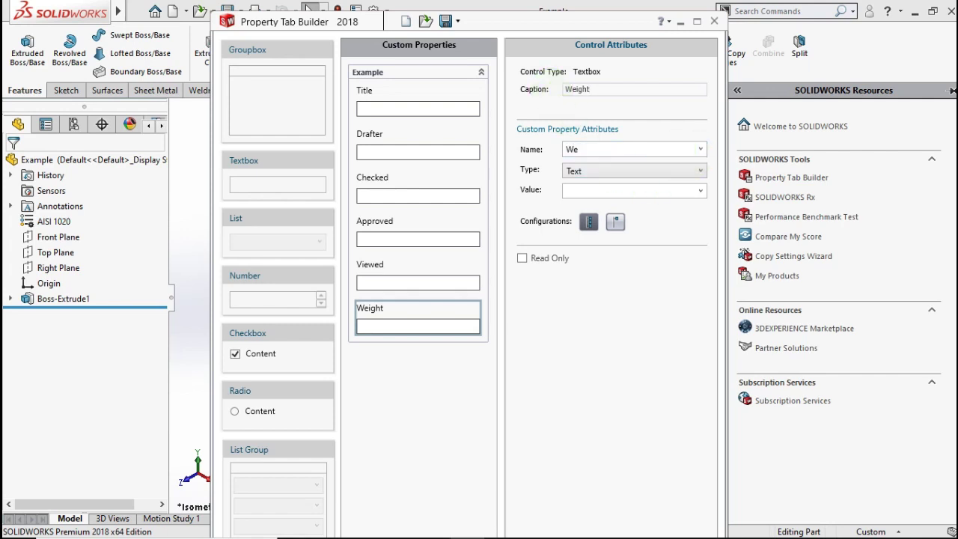
type("ight")
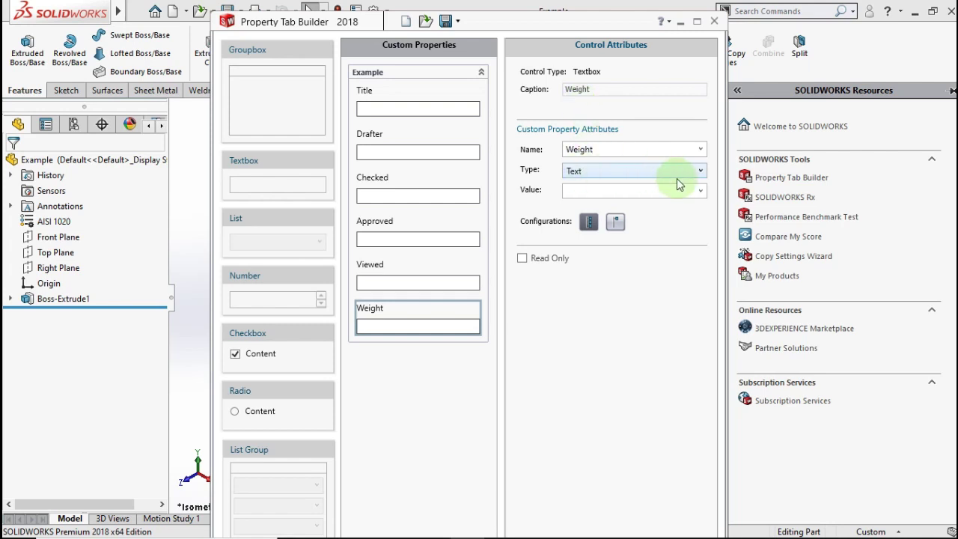
- Link the Weight field's value to [SW-Mass]
left_click(699, 192)
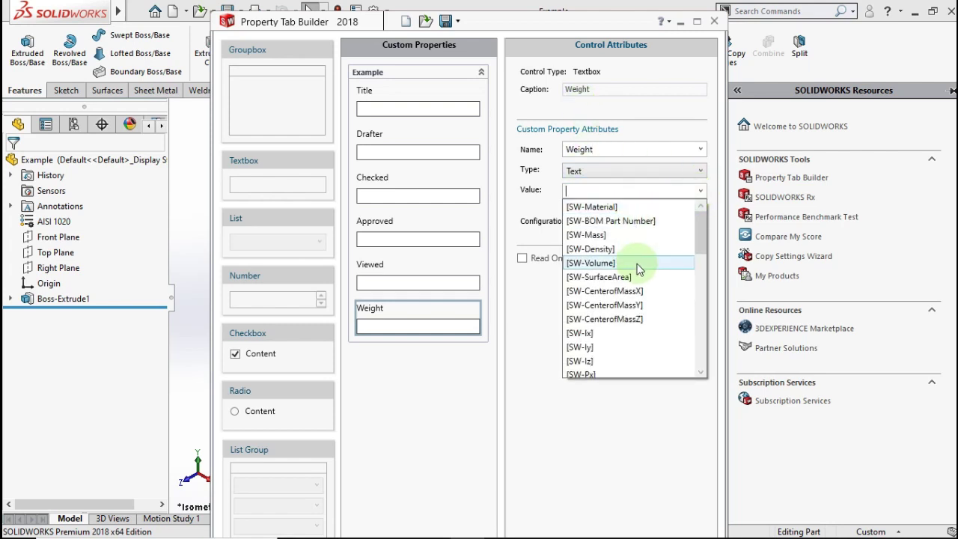
scroll(639, 268, "down", 1)
scroll(639, 268, "down", 2)
scroll(640, 267, "down", 2)
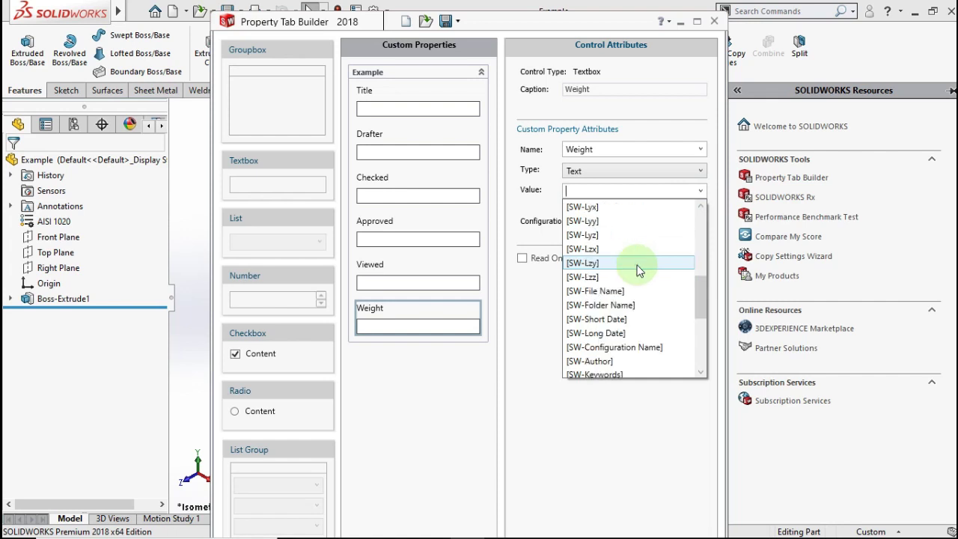
scroll(640, 268, "down", 2)
scroll(640, 268, "down", 1)
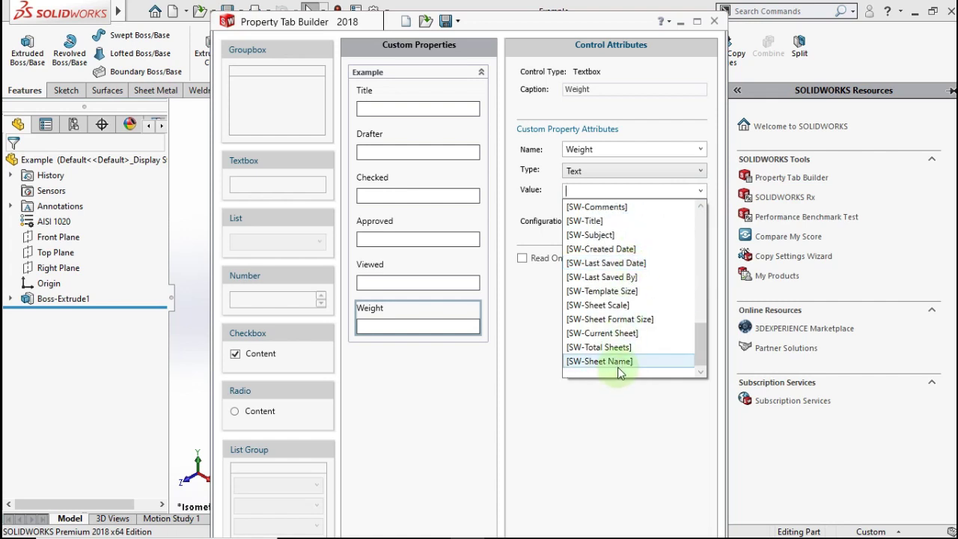
scroll(598, 276, "up", 3)
scroll(596, 280, "up", 3)
scroll(596, 280, "up", 4)
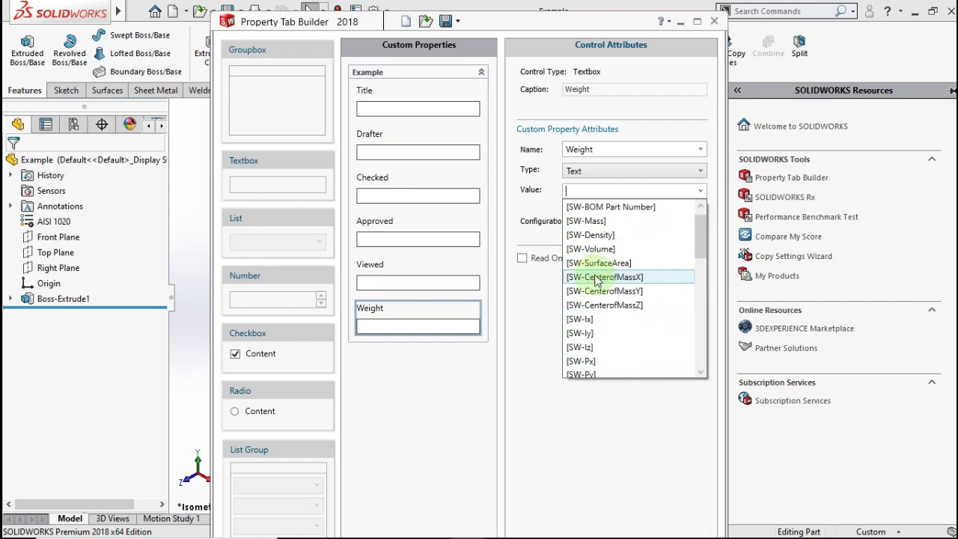
left_click(595, 222)
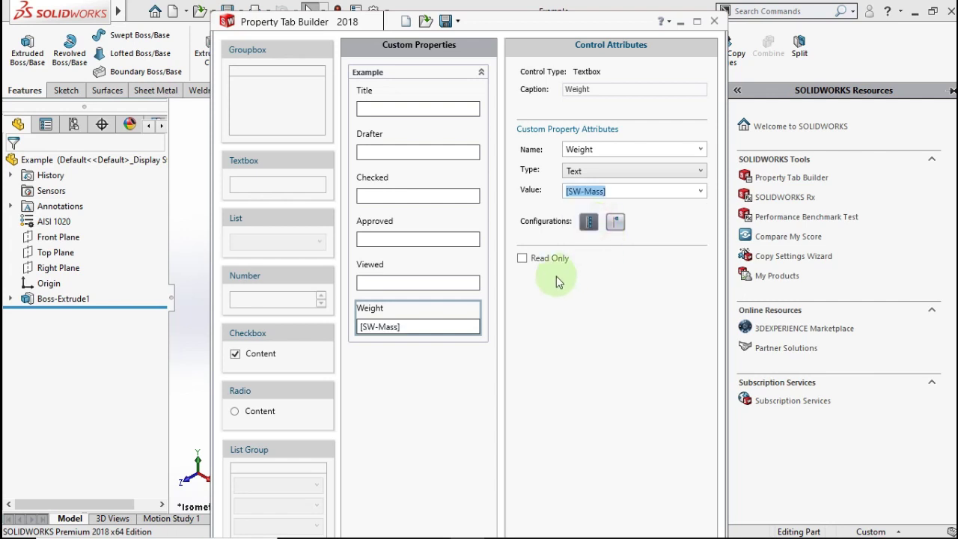
left_click(441, 369)
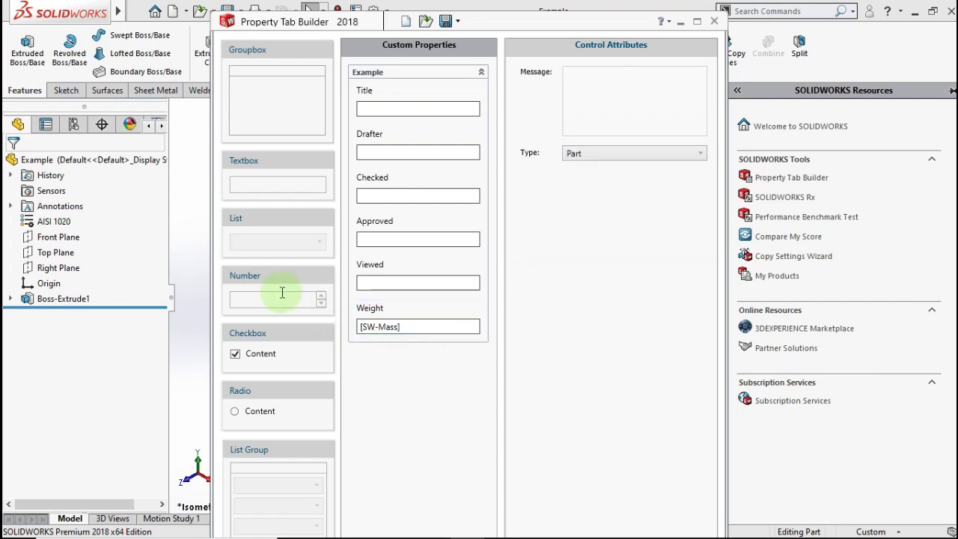
- Add a textbox above Weight with caption and property name Material
mouse_move(270, 170)
left_mouse_down()
mouse_move(395, 339)
mouse_move(402, 314)
left_mouse_up()
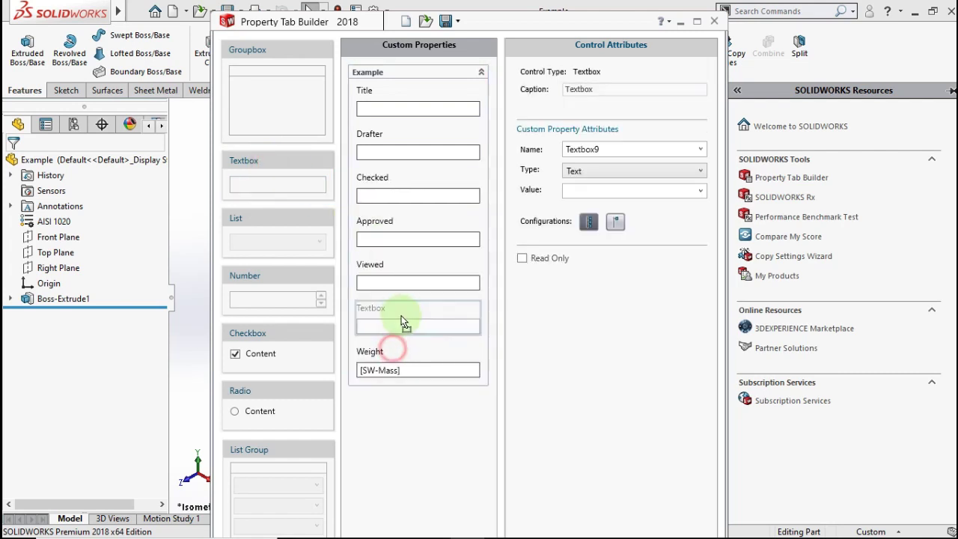
double_click(604, 89)
type("Material")
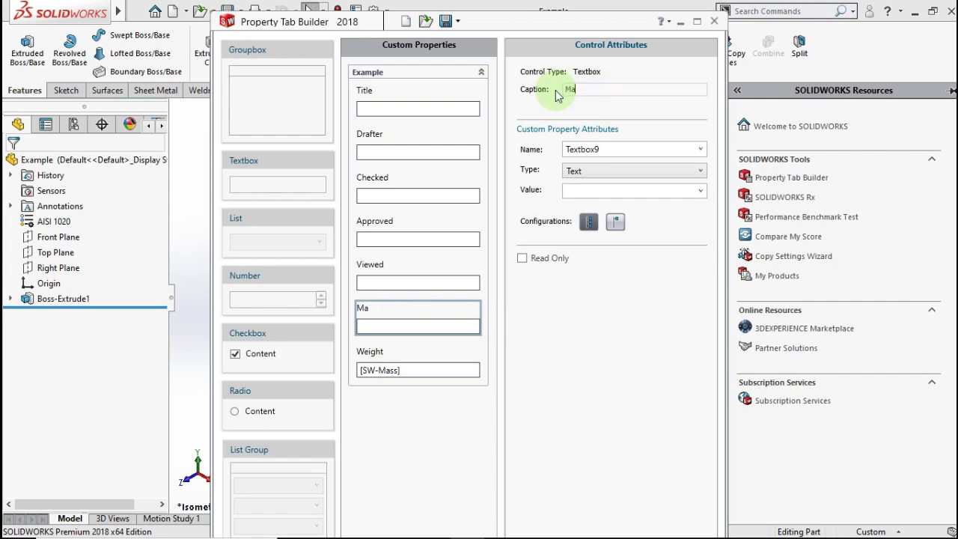
double_click(611, 150)
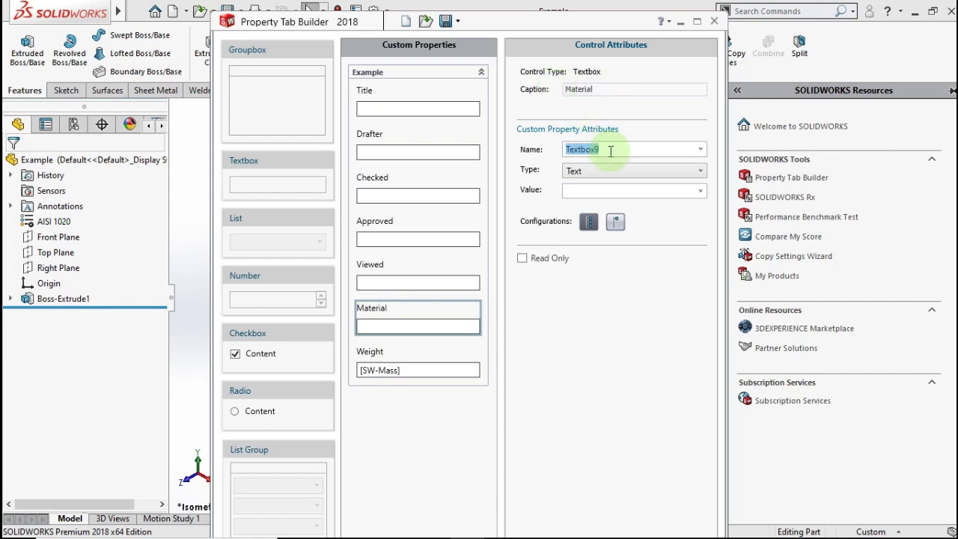
type("Mater")
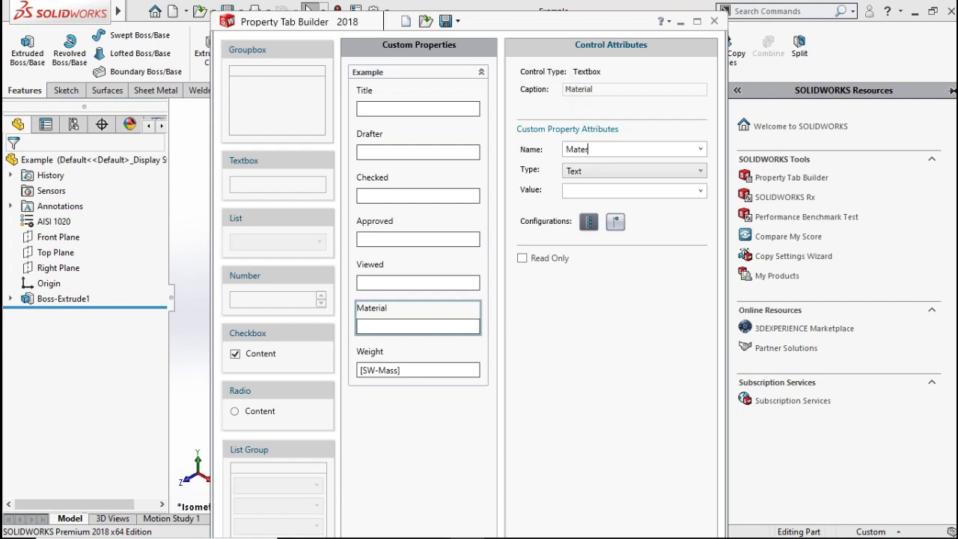
type("ial")
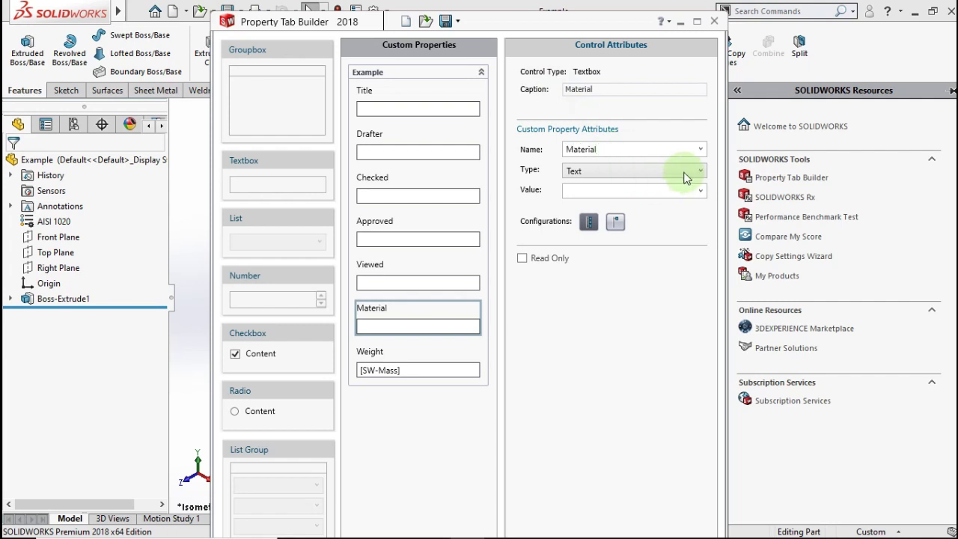
- Link the Material field's value to [SW-Material]
left_click(693, 193)
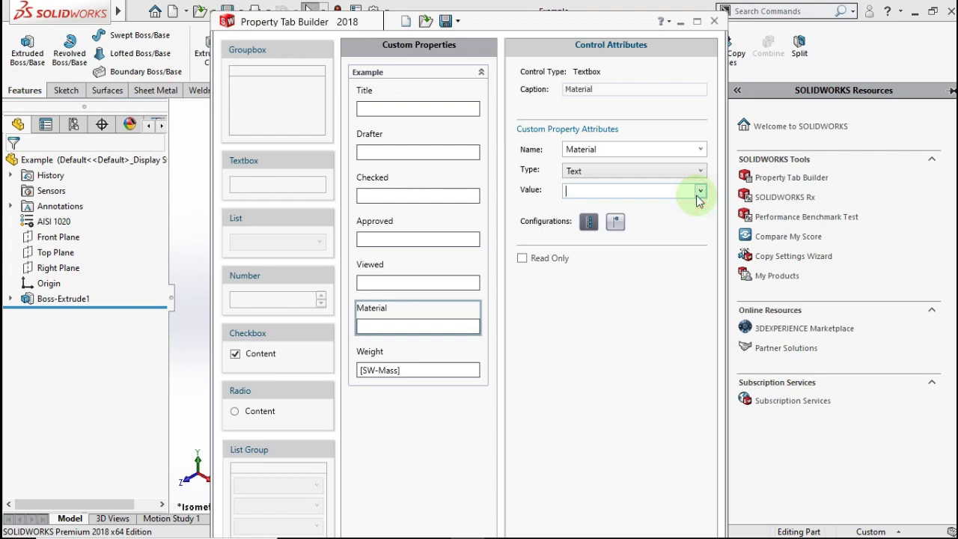
left_click(701, 192)
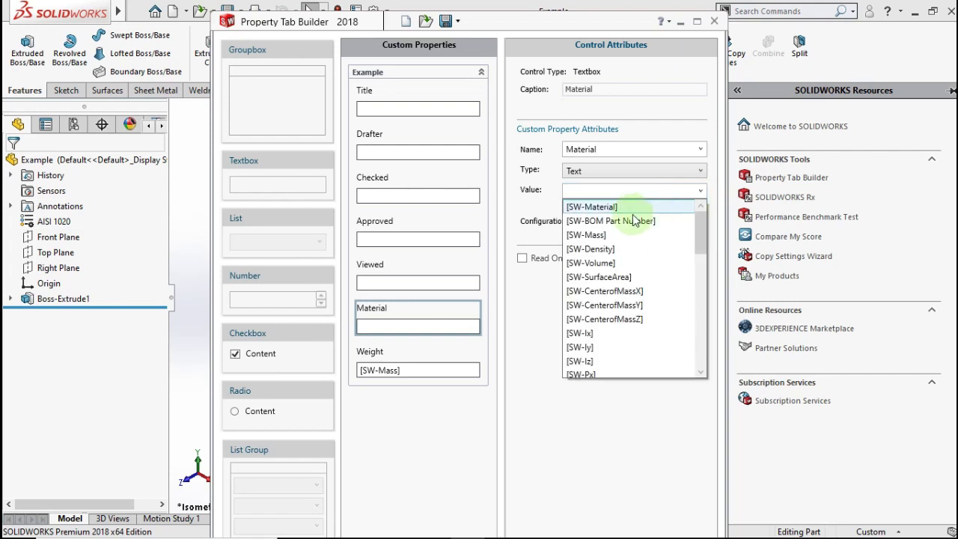
left_click(611, 209)
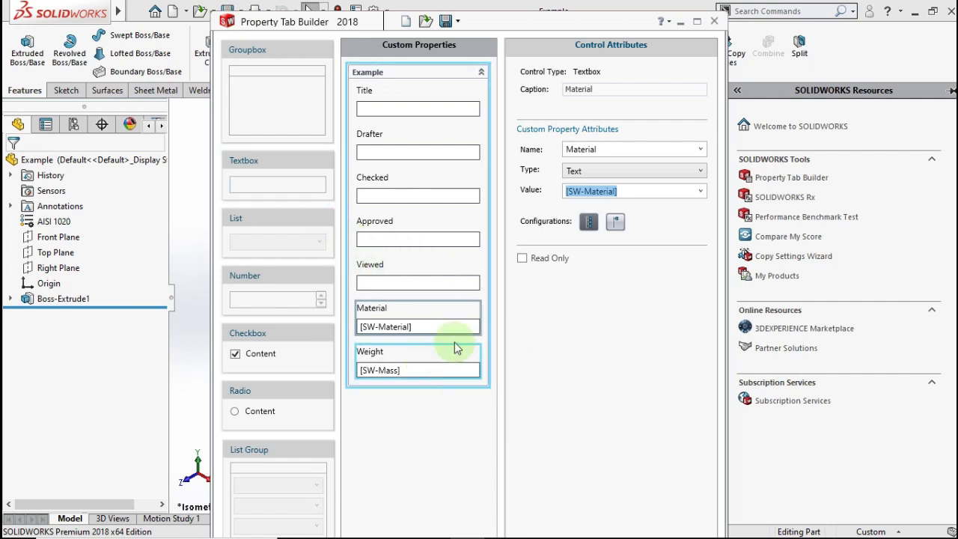
left_click(459, 23)
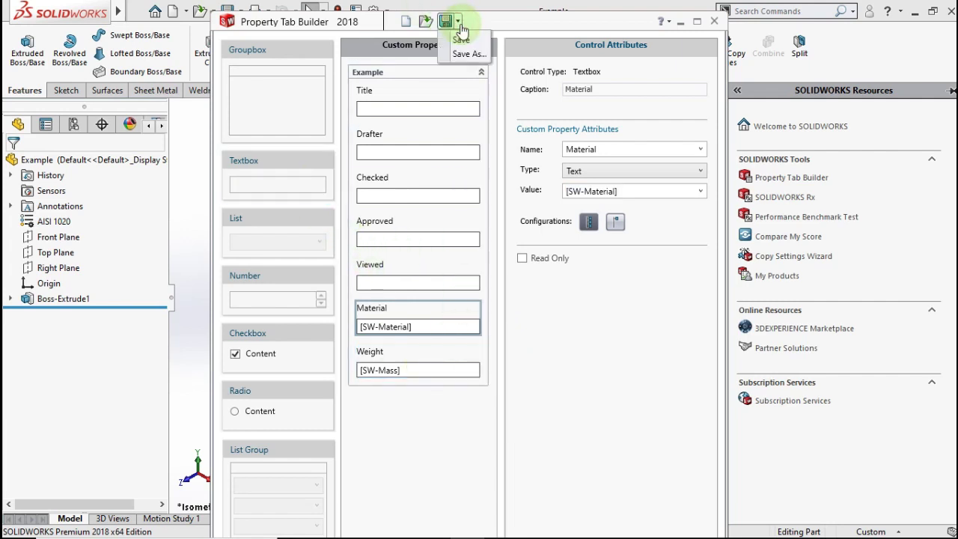
- Save the tab design as Example.prtprp and minimize Property Tab Builder
left_click(462, 40)
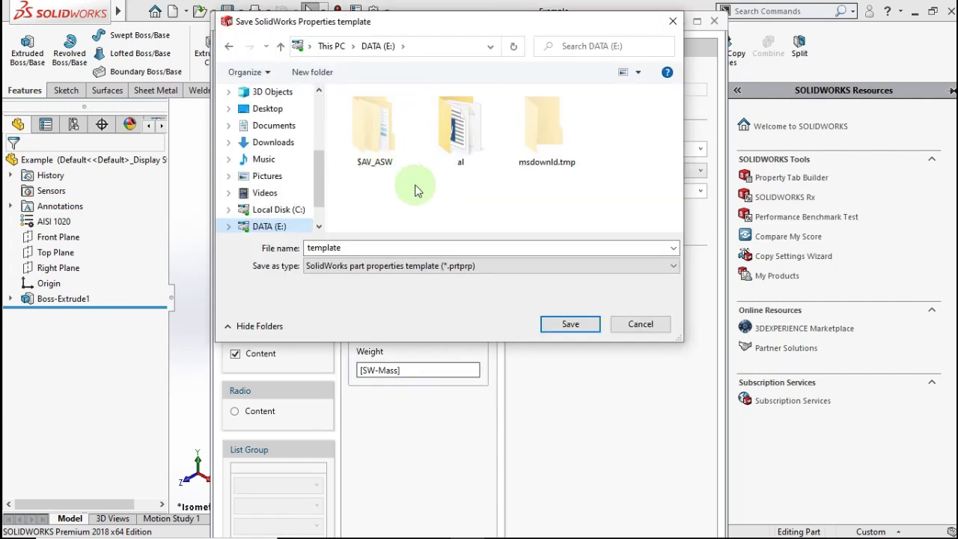
double_click(424, 247)
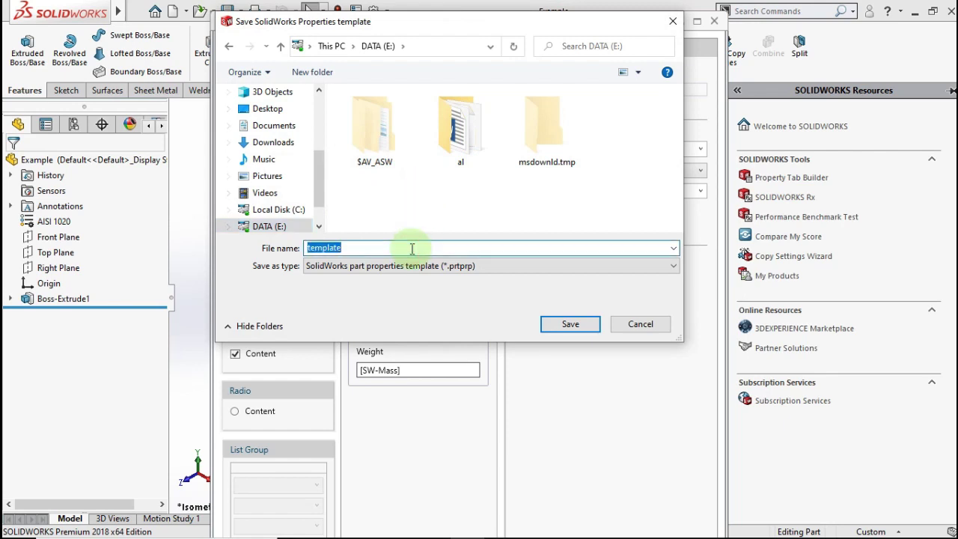
type("Exa")
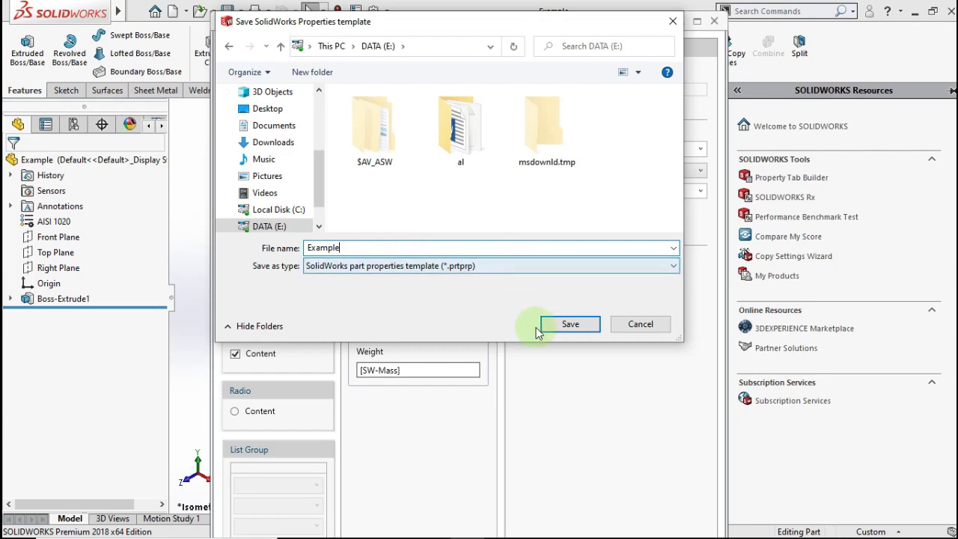
left_click(569, 324)
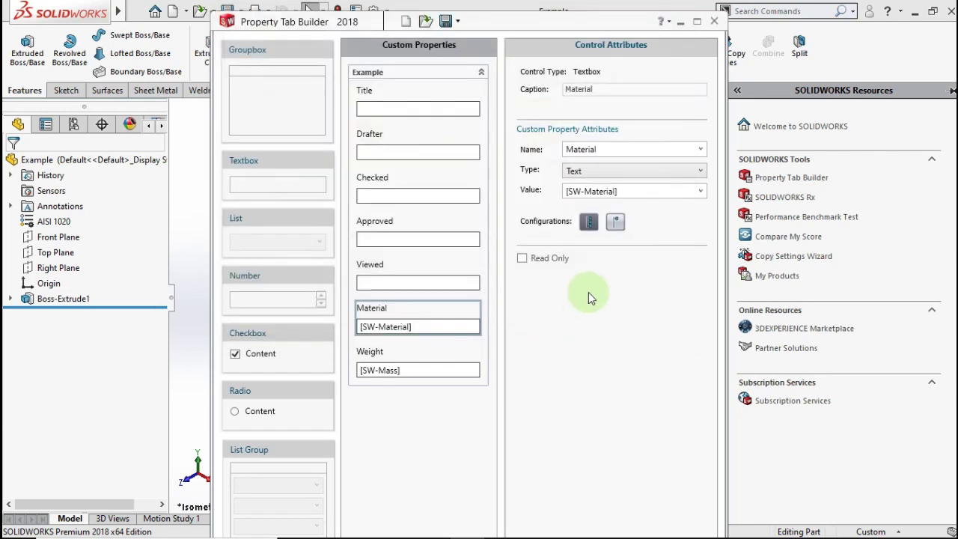
left_click(679, 23)
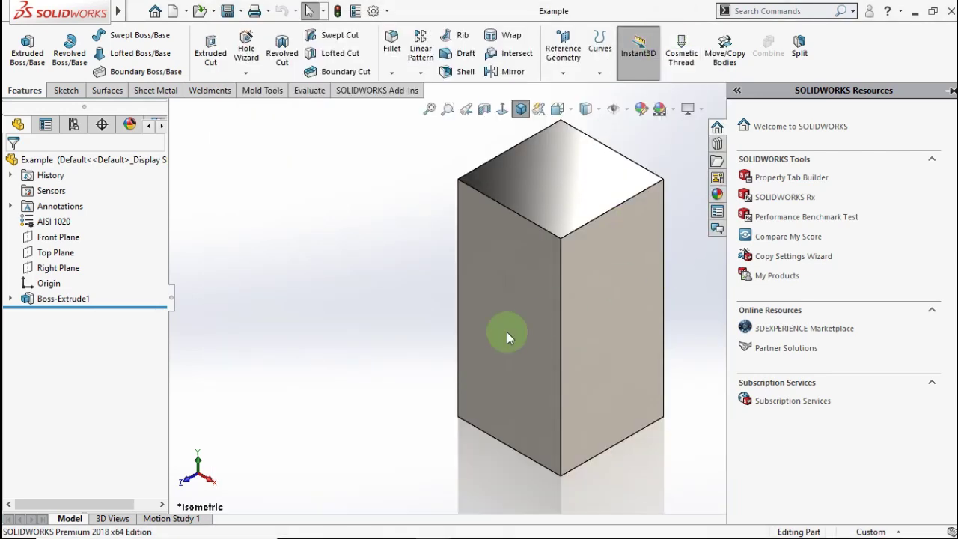
- Paste Example.prtprp into C:\ProgramData\SOLIDWORKS\SOLIDWORKS 2018\lang\english
left_click(717, 212)
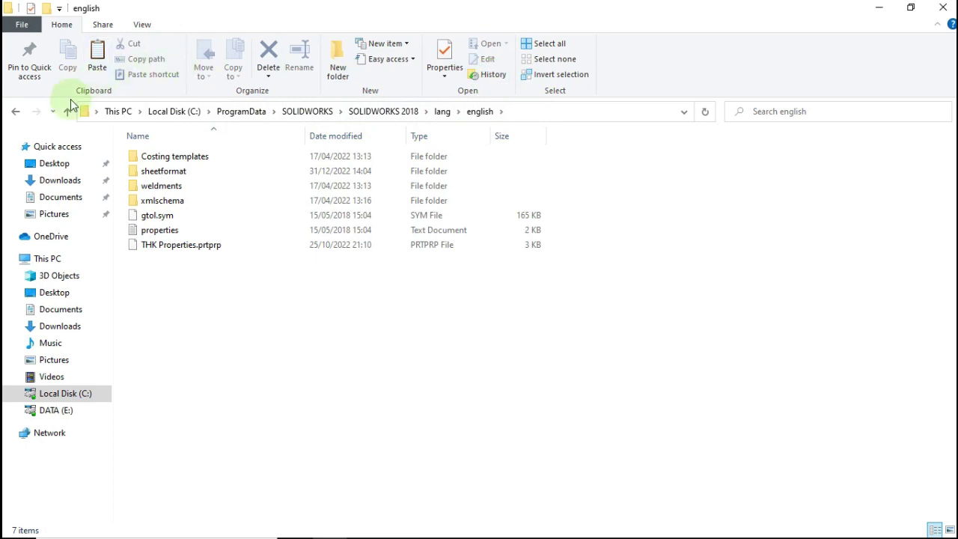
left_click(221, 297)
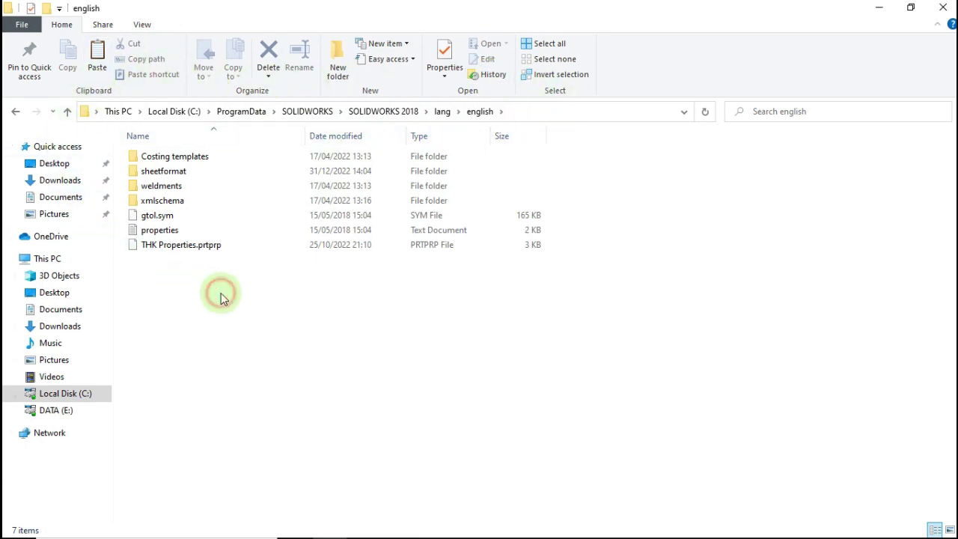
key("ctrl+v")
left_click(256, 314)
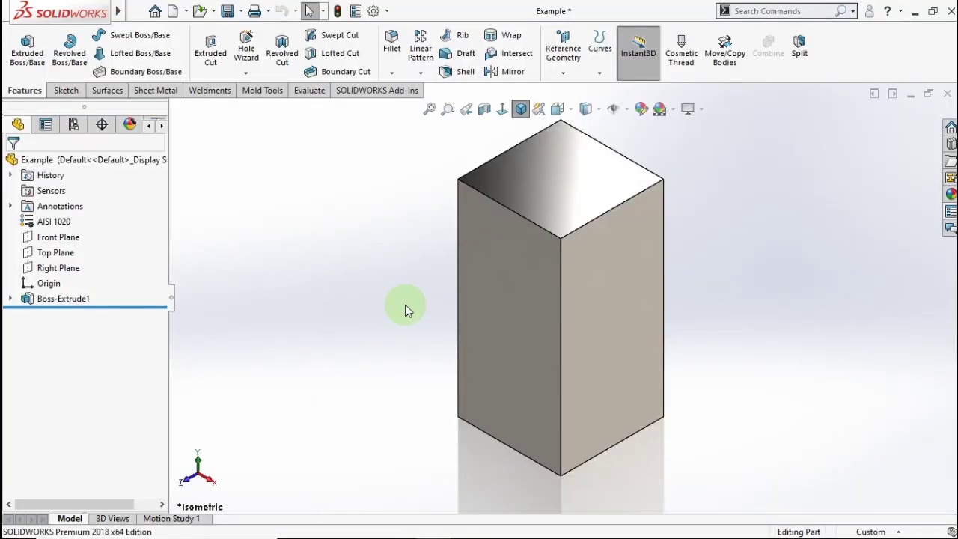
- Apply the Example.prtprp template in the Custom Properties pane's template options
left_click(951, 216)
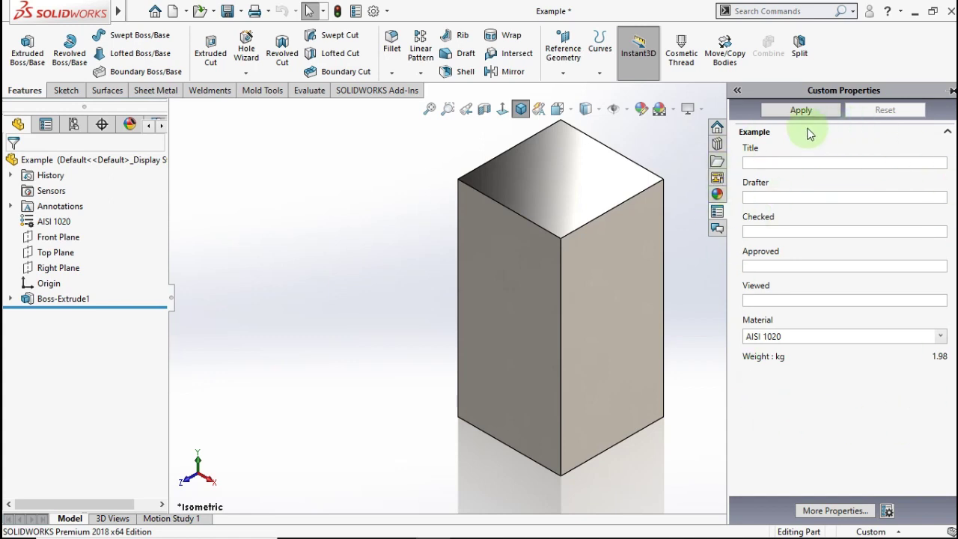
left_click(888, 513)
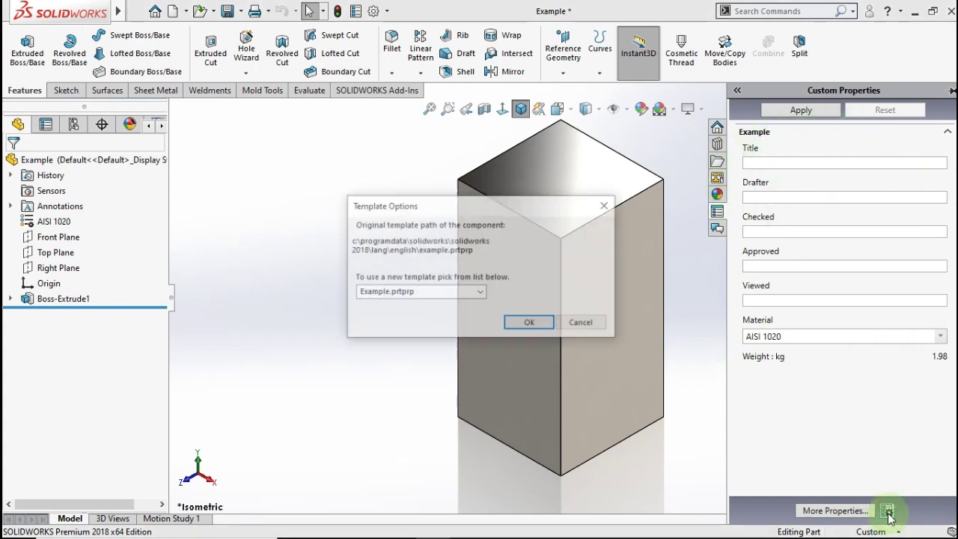
left_click(480, 292)
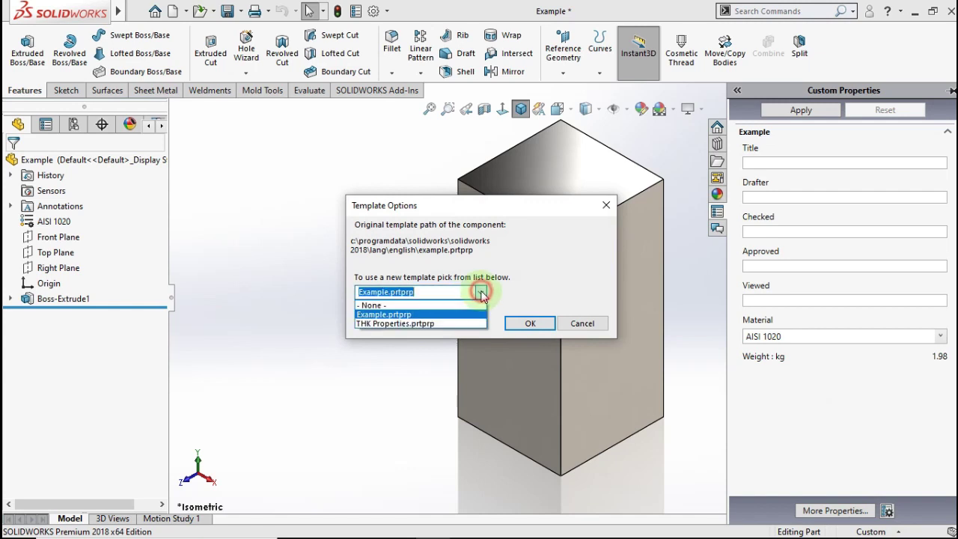
left_click(404, 315)
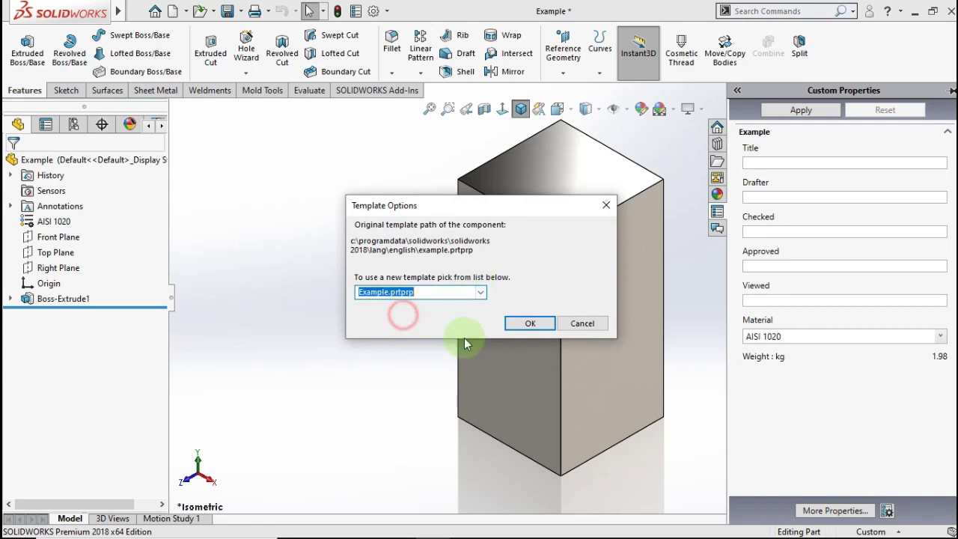
left_click(530, 323)
type("Example")
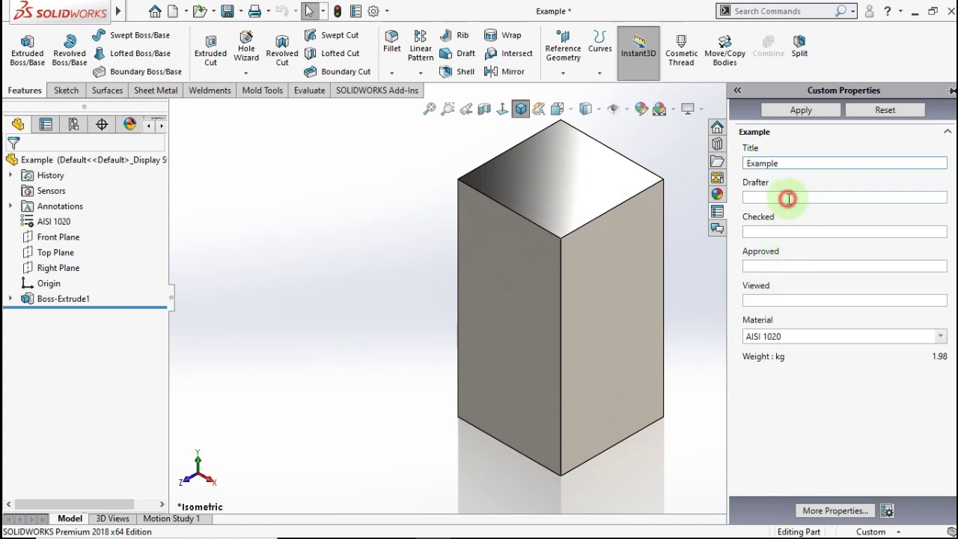
- Fill in Title Example, Drafter Me, Checked A, Approved B and Viewed C
left_click(787, 199)
type("Me")
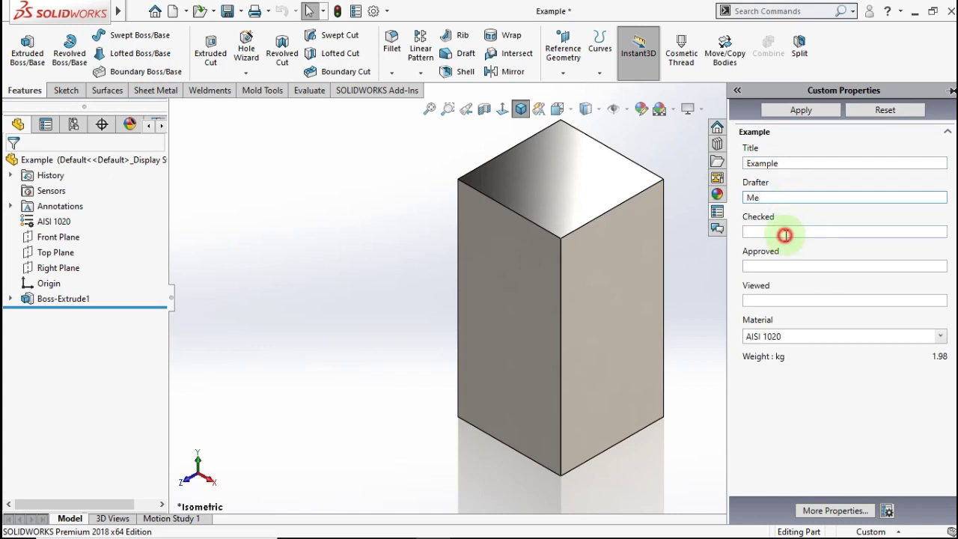
left_click(785, 233)
left_click(794, 262)
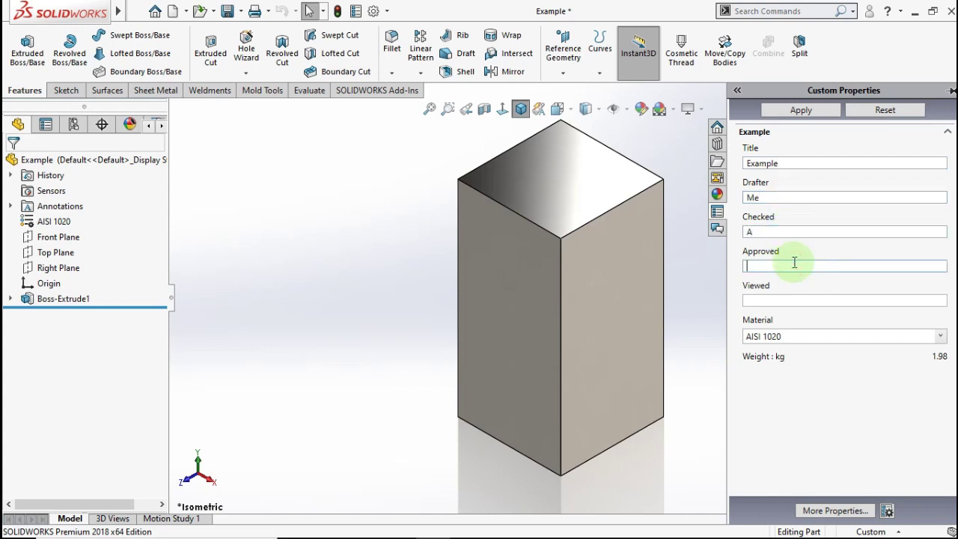
type("B")
left_click(797, 298)
type("C")
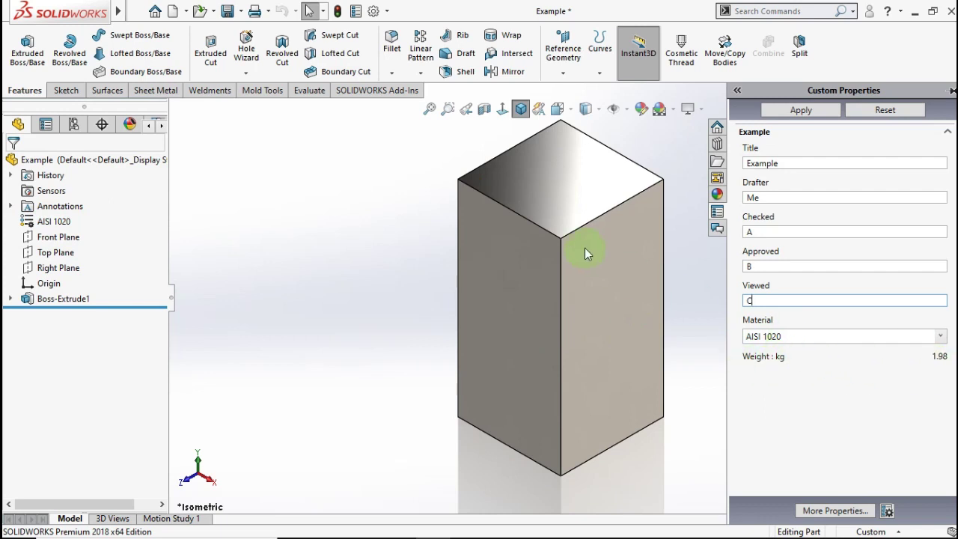
left_click(384, 285)
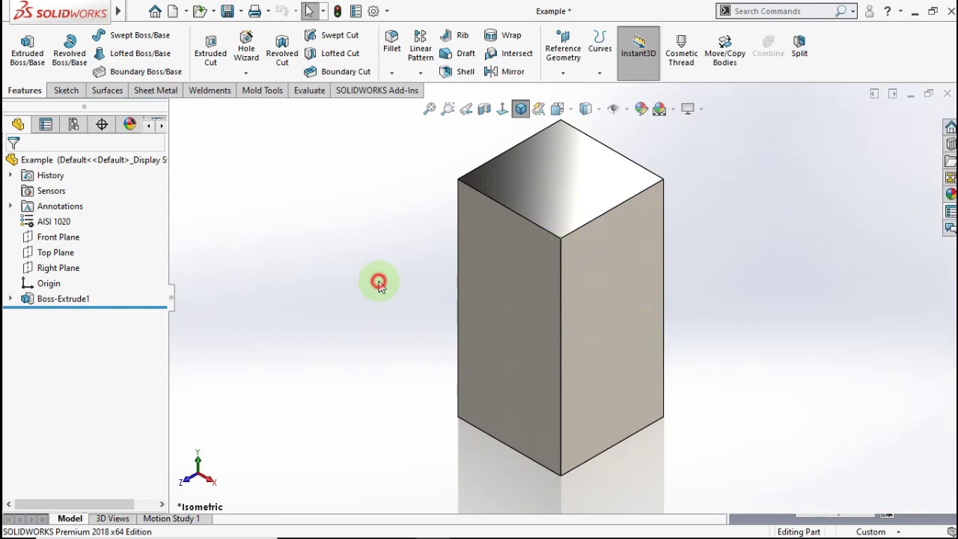
- Save the custom properties and check Mass Properties reports 1.98 kg
left_click(299, 94)
left_click(113, 54)
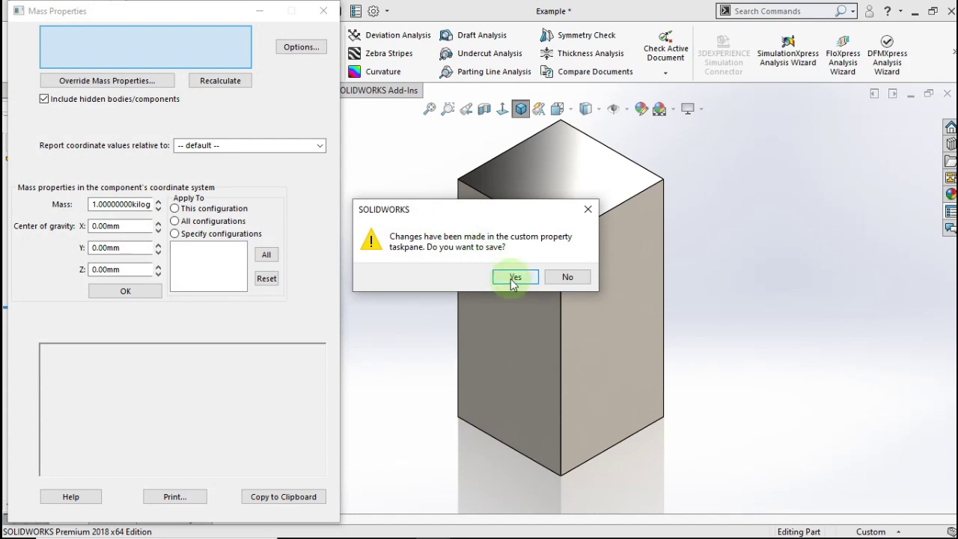
left_click(517, 277)
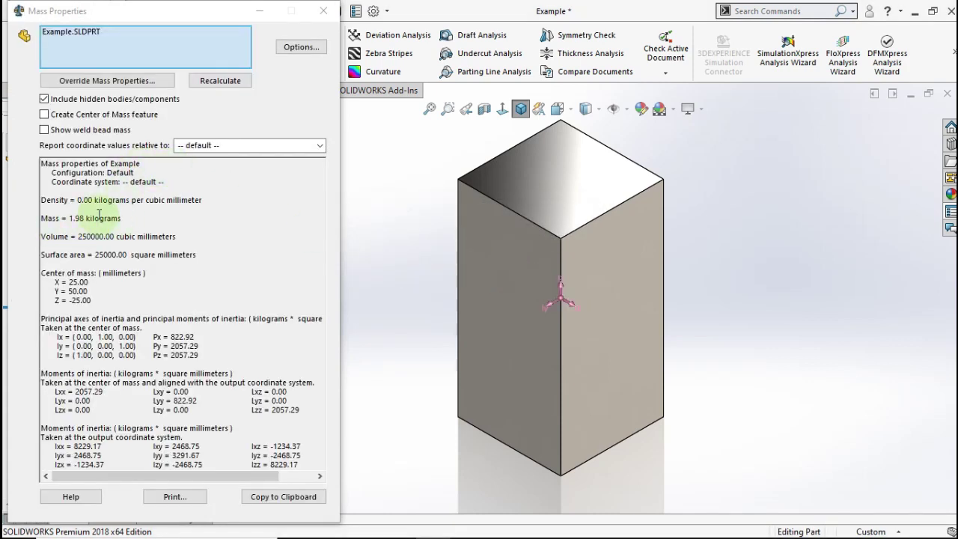
left_click(121, 218)
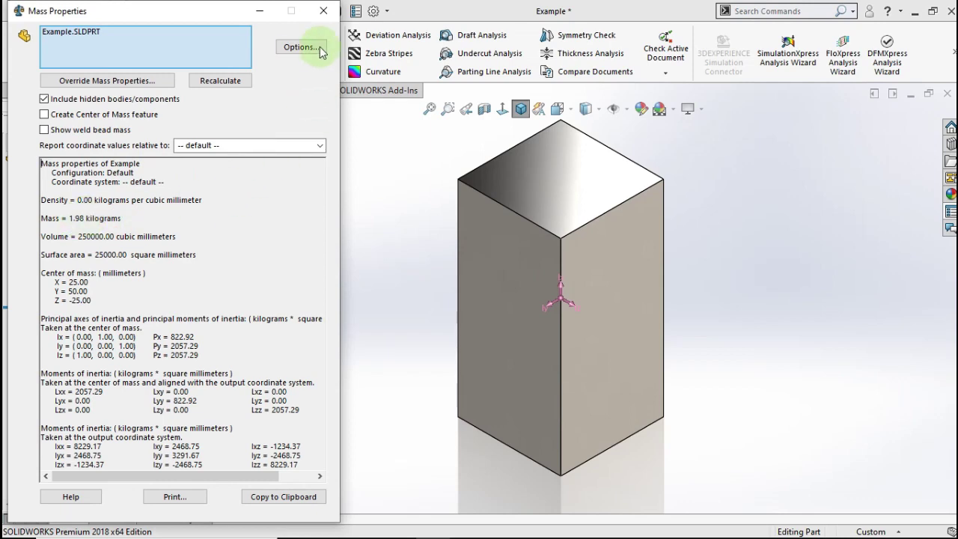
left_click(324, 11)
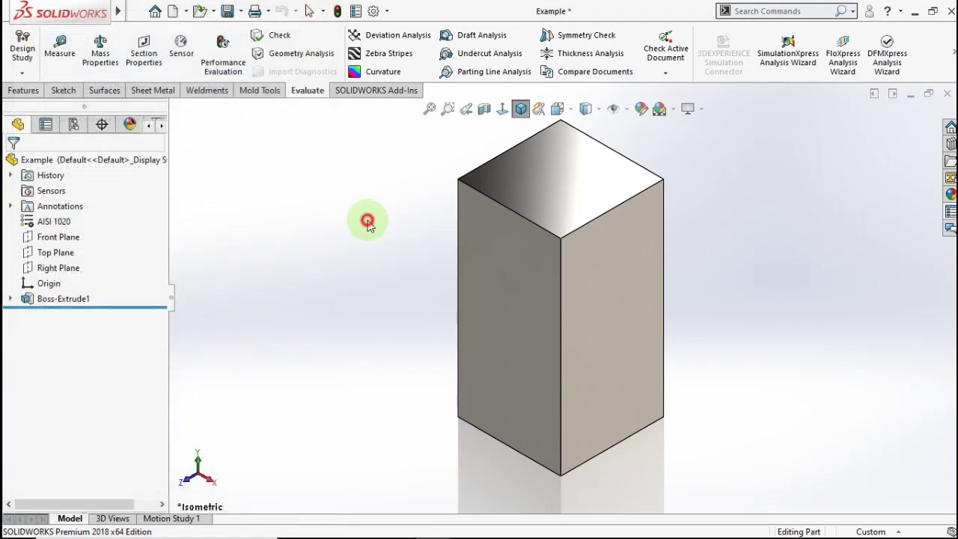
left_click(23, 90)
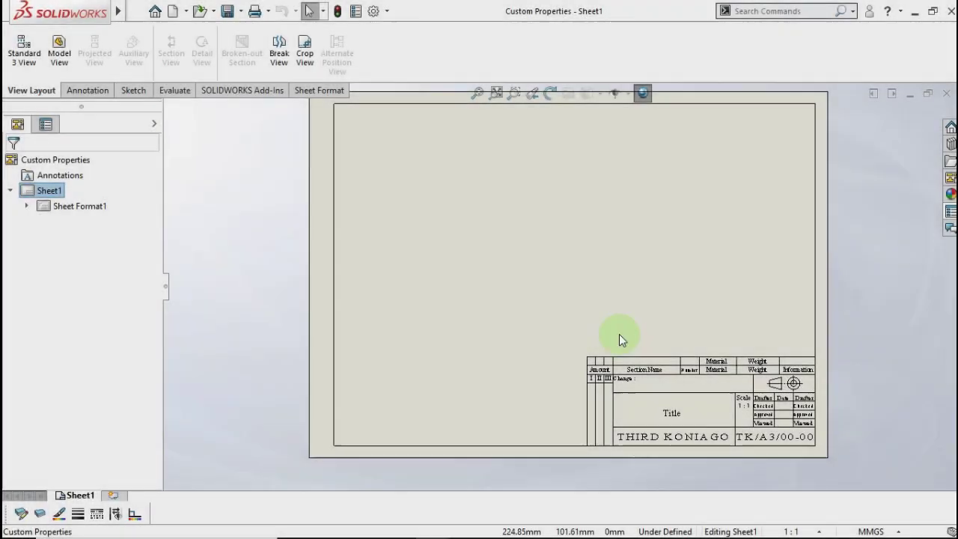
- Zoom into the title block in the sheet's lower-right corner to inspect its Title, Material, Weight and approval cells
scroll(619, 338, "down", 3)
middle_click_drag(655, 346, 583, 274)
scroll(519, 353, "down", 1)
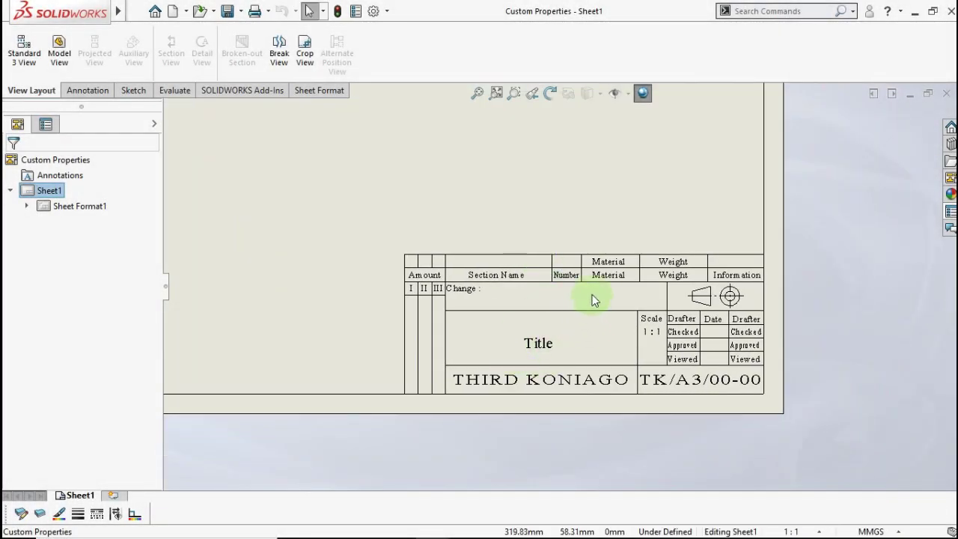
- Place an isometric view of the Example part above the title block as Drawing View1
middle_click_drag(562, 307, 637, 342)
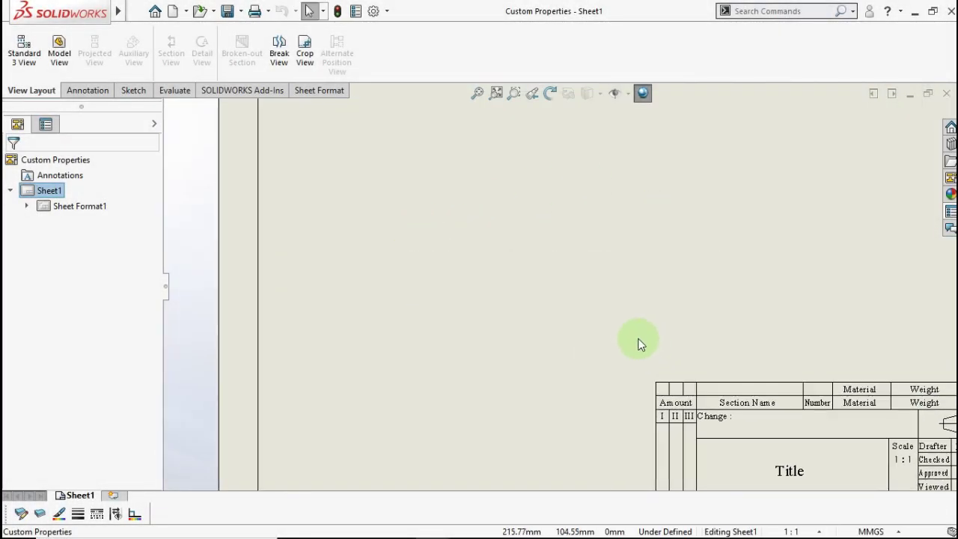
scroll(671, 327, "up", 2)
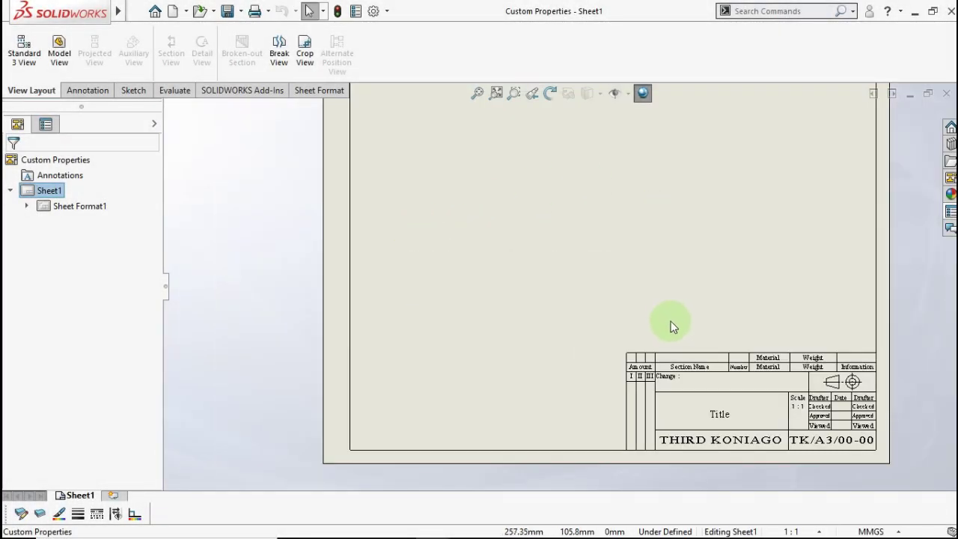
left_click(59, 52)
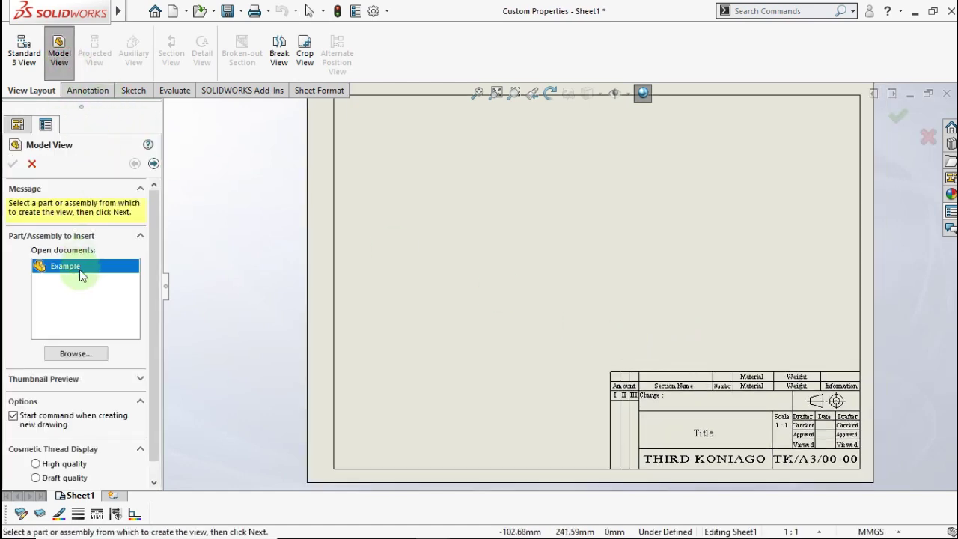
double_click(82, 269)
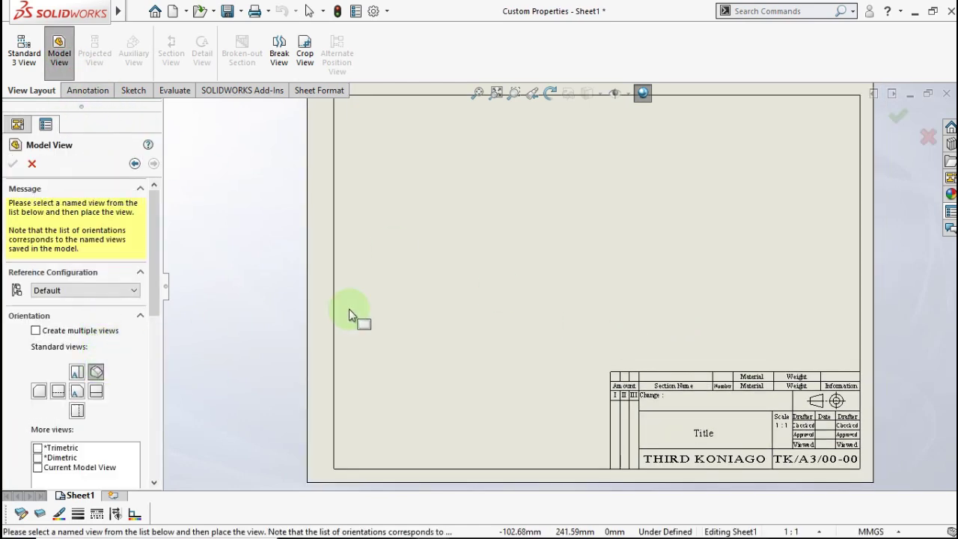
left_click(508, 263)
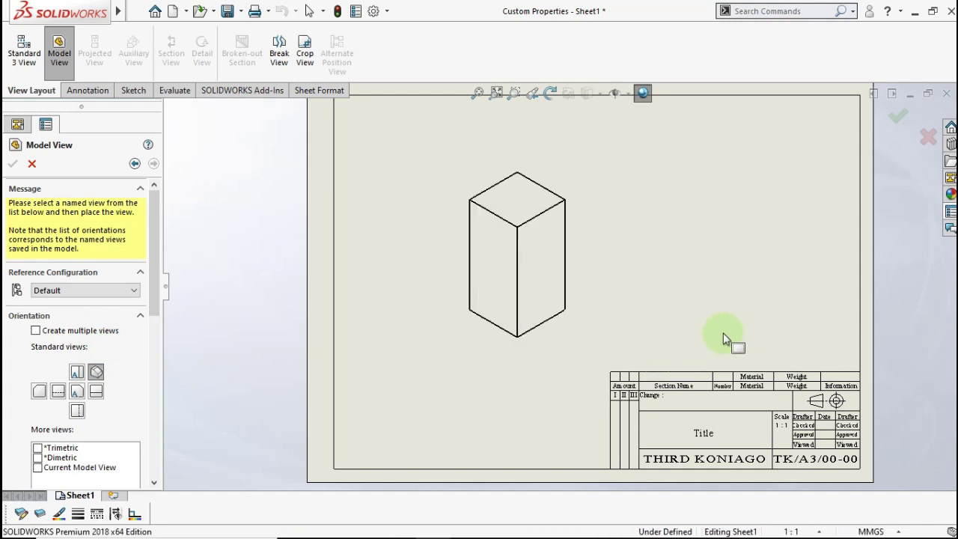
key("Escape")
scroll(724, 341, "down", 2)
key("Escape")
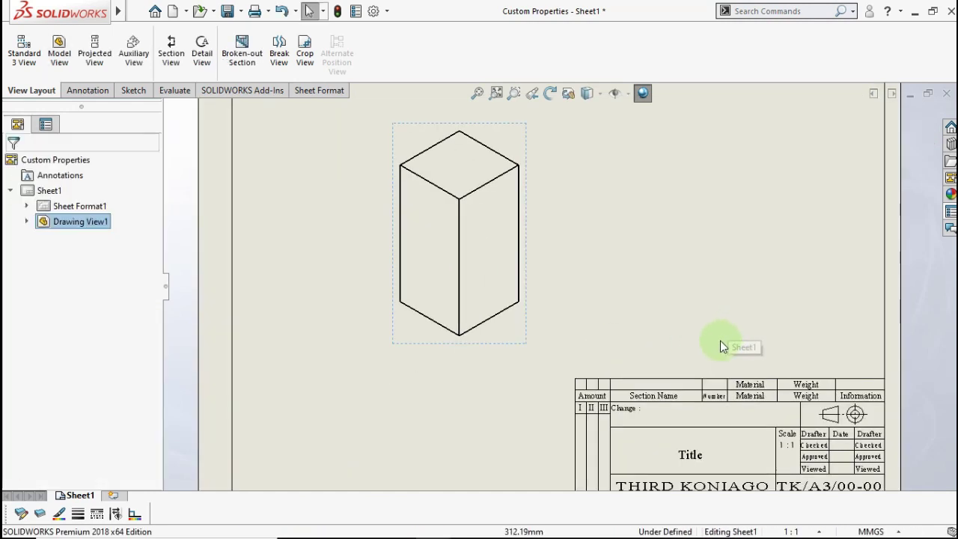
scroll(690, 303, "up", 2)
right_click(683, 293)
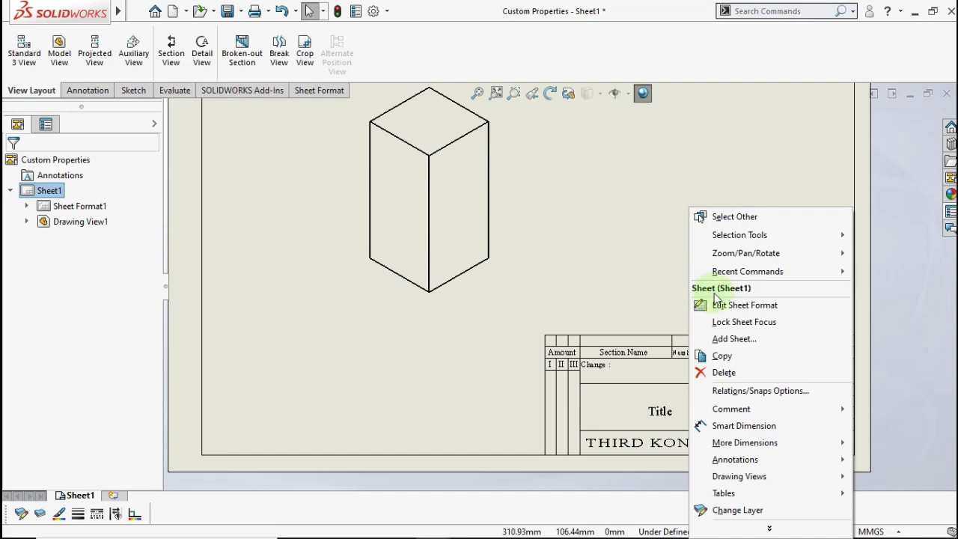
- Switch the sheet into sheet-format editing and zoom toward the title block
left_click(718, 304)
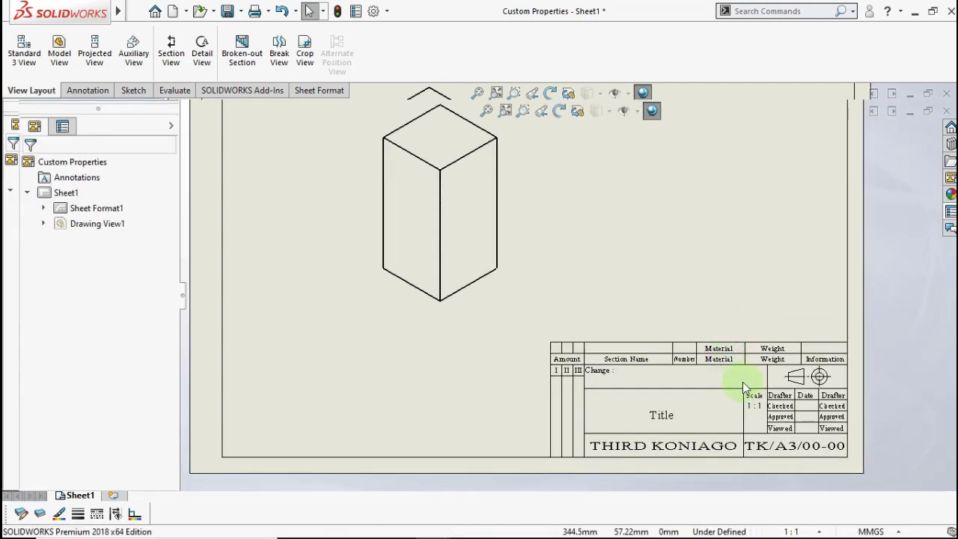
scroll(741, 382, "down", 2)
scroll(689, 380, "down", 1)
scroll(677, 338, "down", 1)
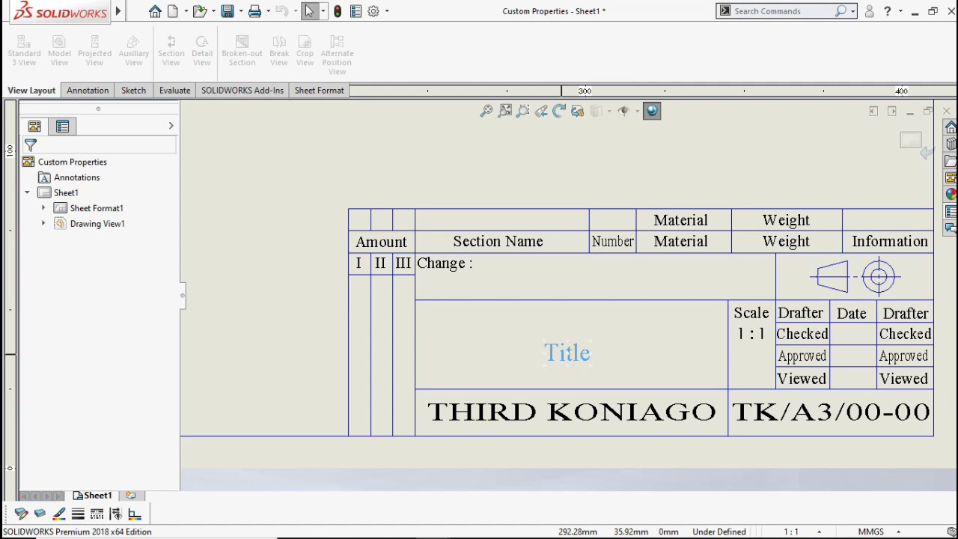
- Link the Title cell to the part's Tilte property so it reads Example
left_click(78, 332)
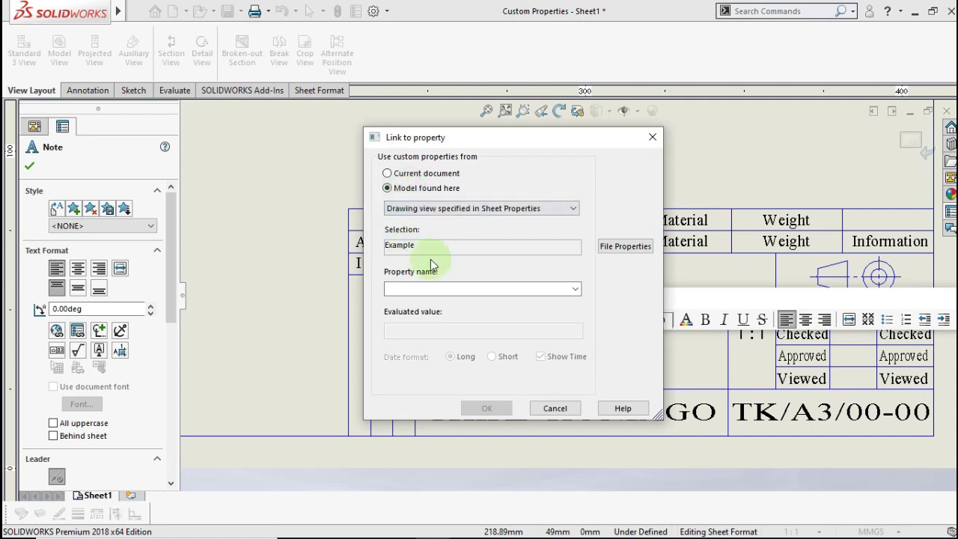
left_click(571, 290)
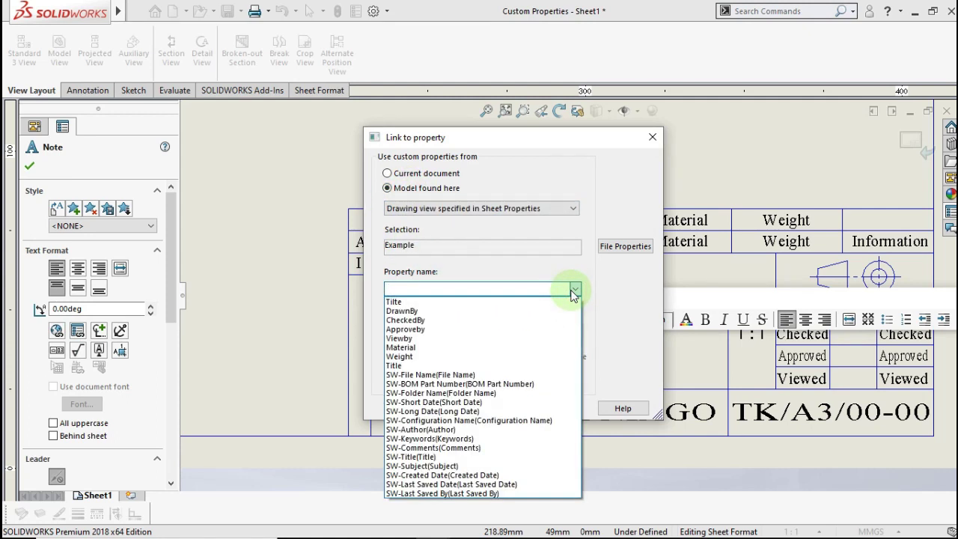
left_click(552, 302)
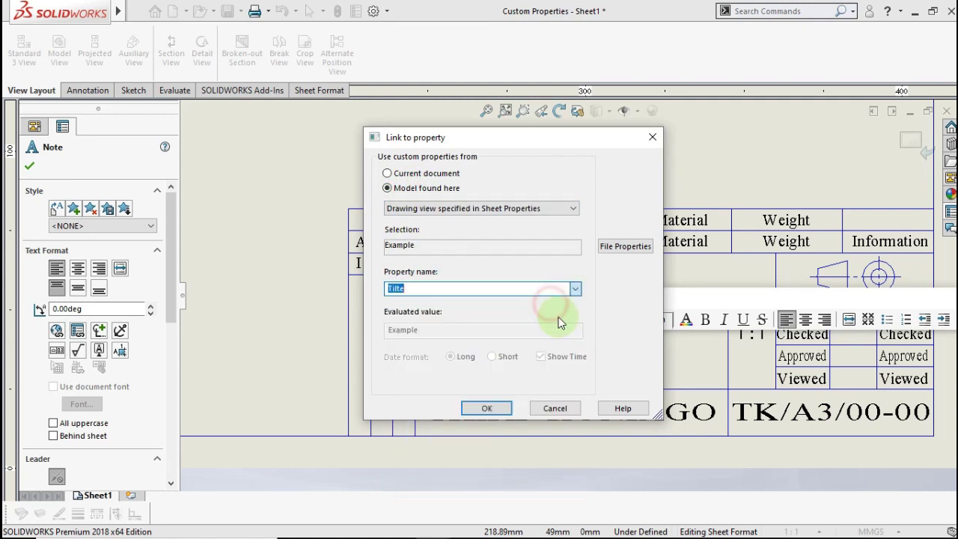
left_click(490, 408)
left_click(494, 372)
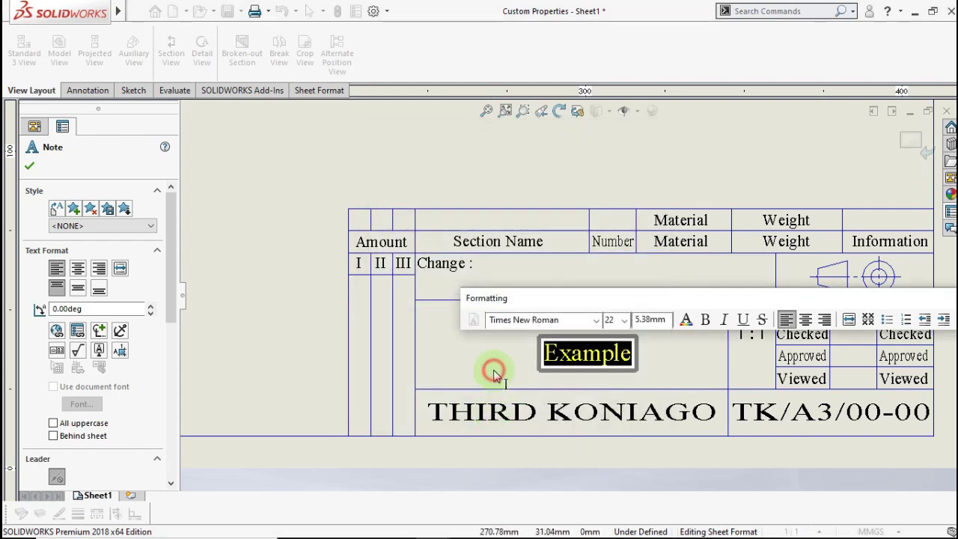
scroll(494, 375, "down", 2)
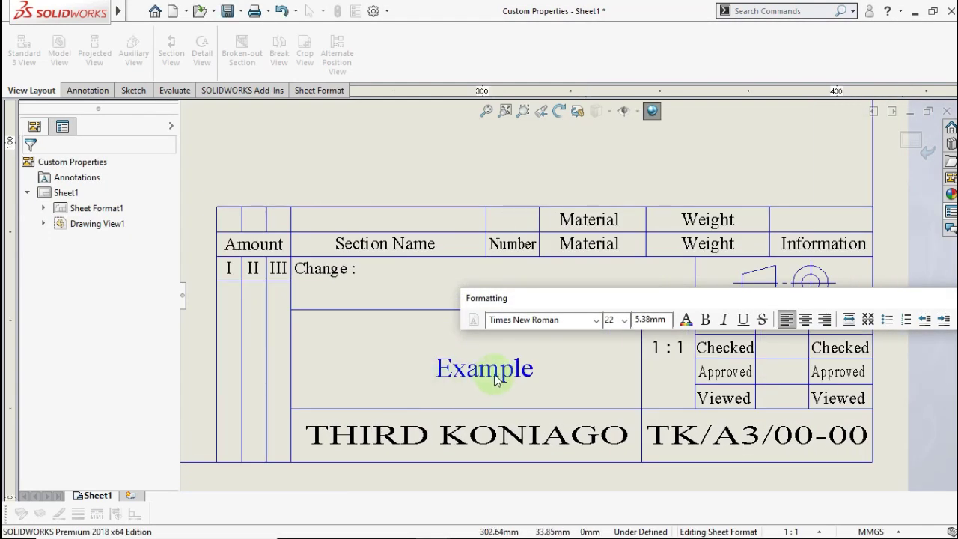
scroll(449, 374, "right", 2)
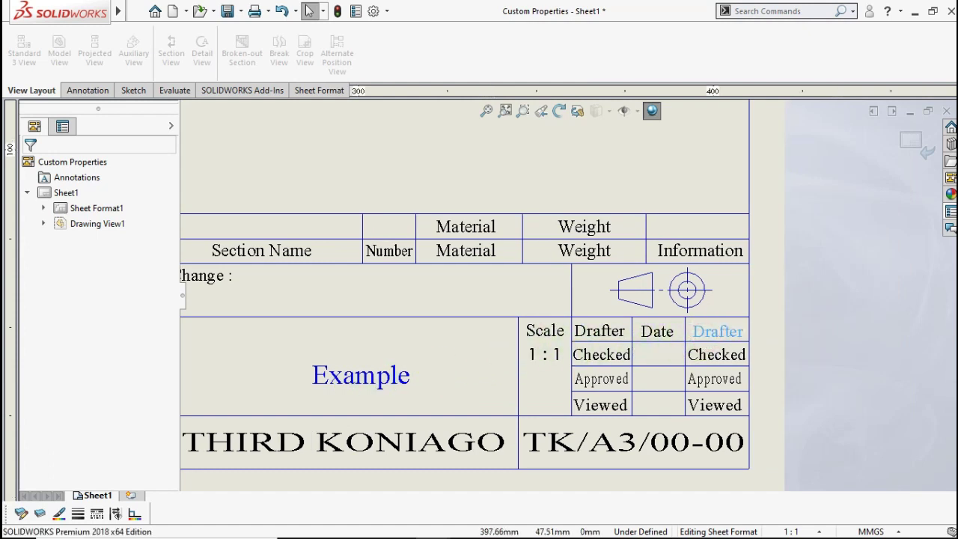
- Link the Drafter value cell to the model's DrawnBy property, so it now shows Me
double_click(709, 333)
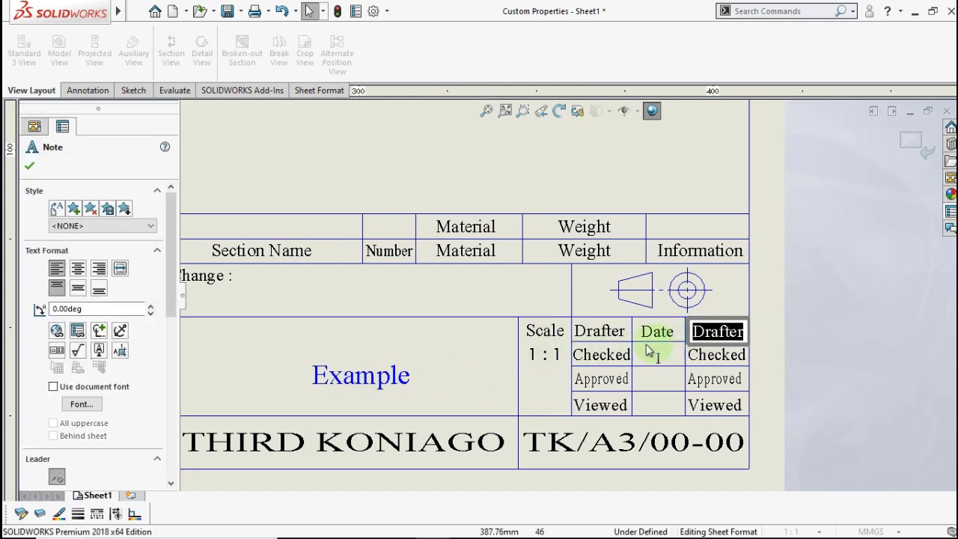
left_click(77, 331)
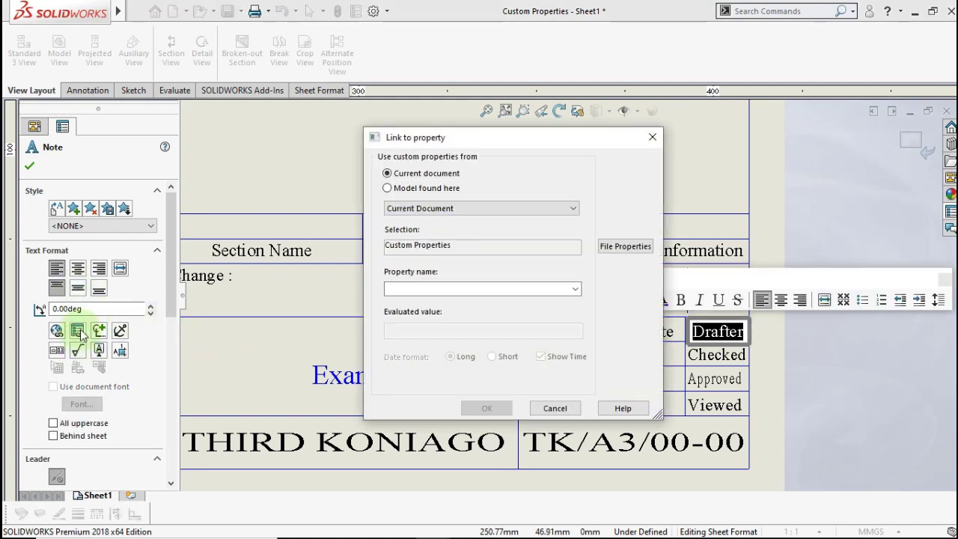
left_click(388, 188)
left_click(574, 288)
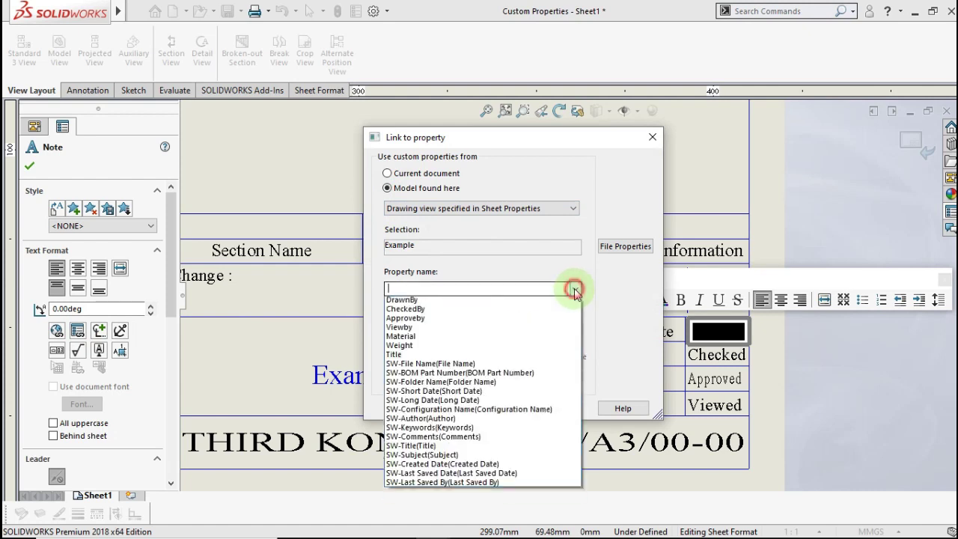
left_click(511, 310)
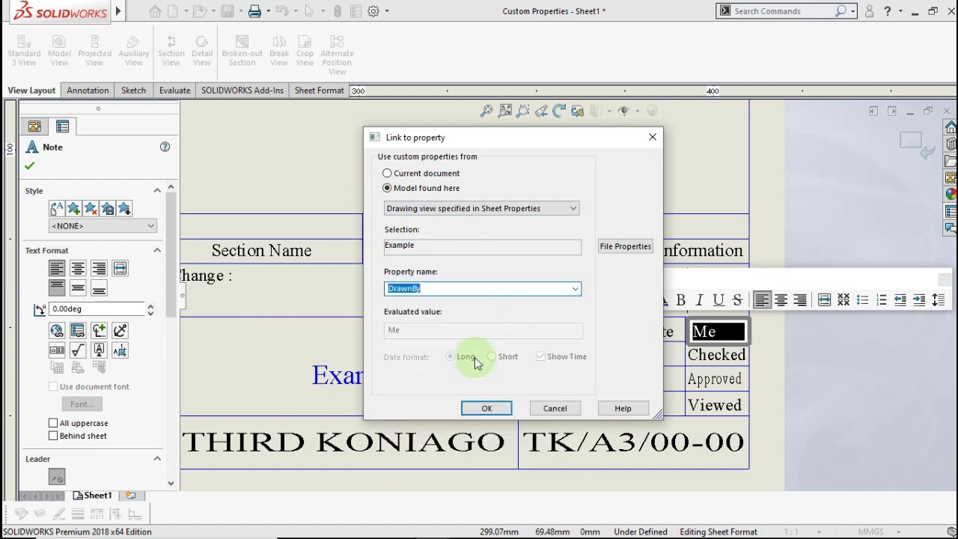
left_click(483, 409)
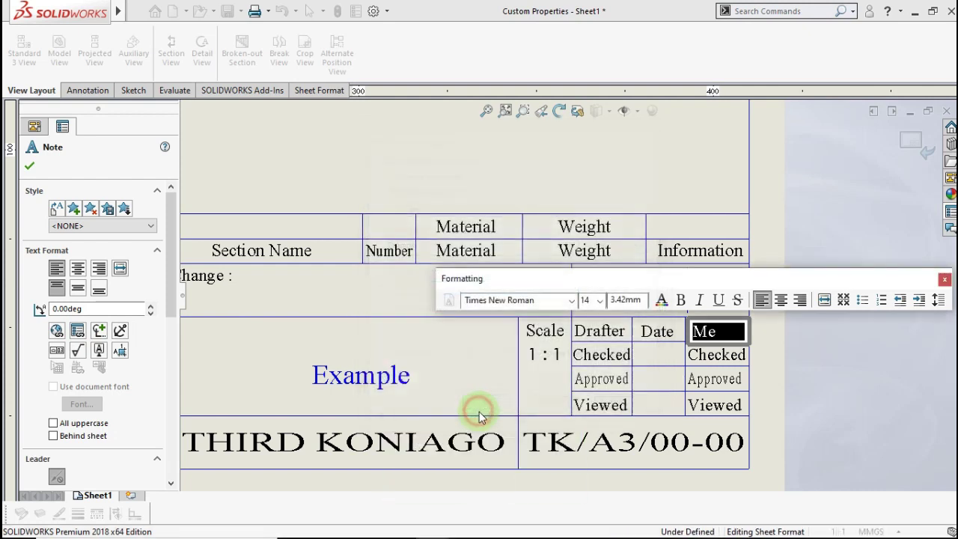
left_click(719, 357)
left_click(728, 361)
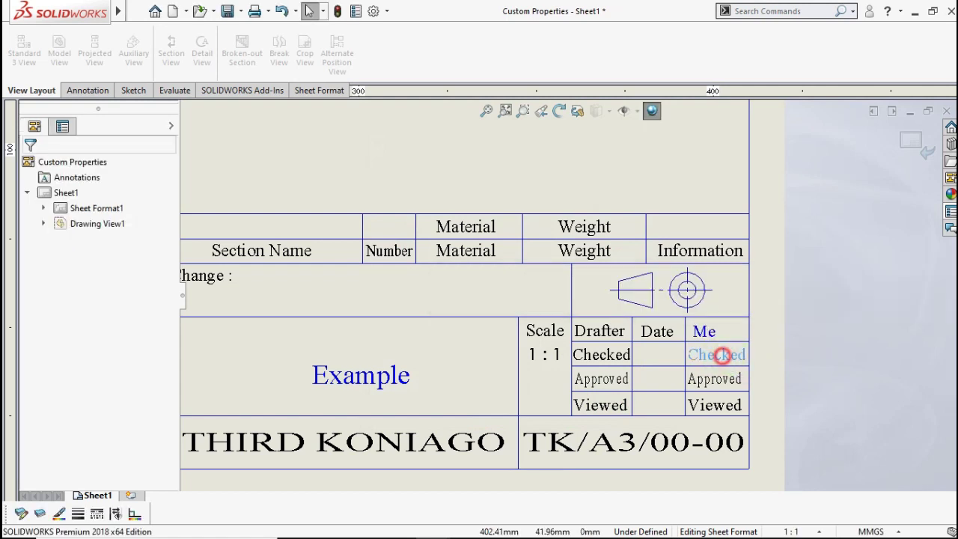
- Link the Checked value cell to the model's CheckedBy property, so it shows A
double_click(717, 355)
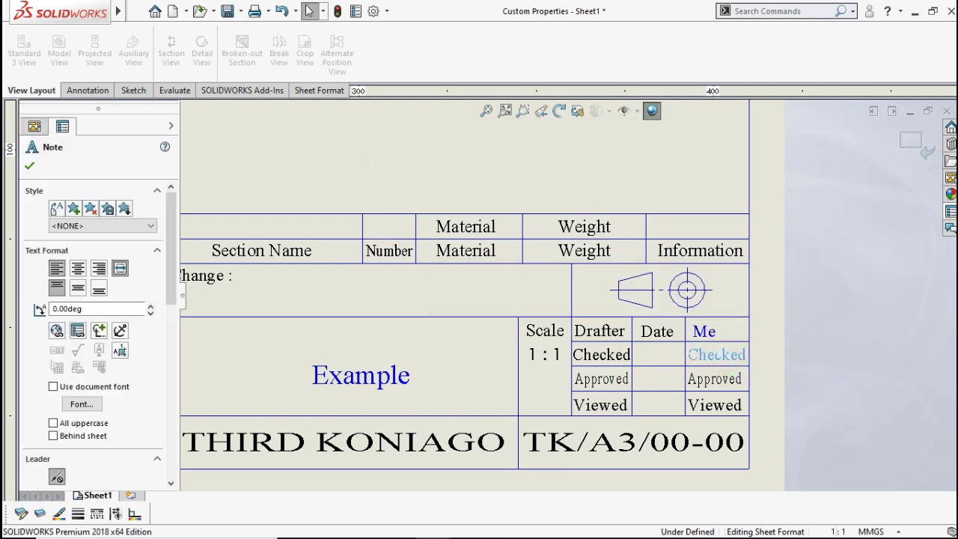
left_click(78, 333)
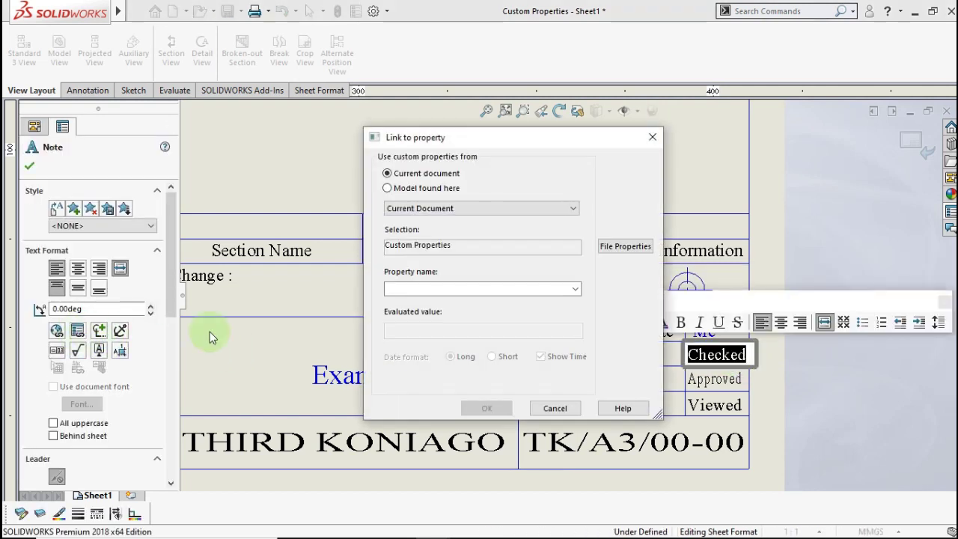
left_click(426, 191)
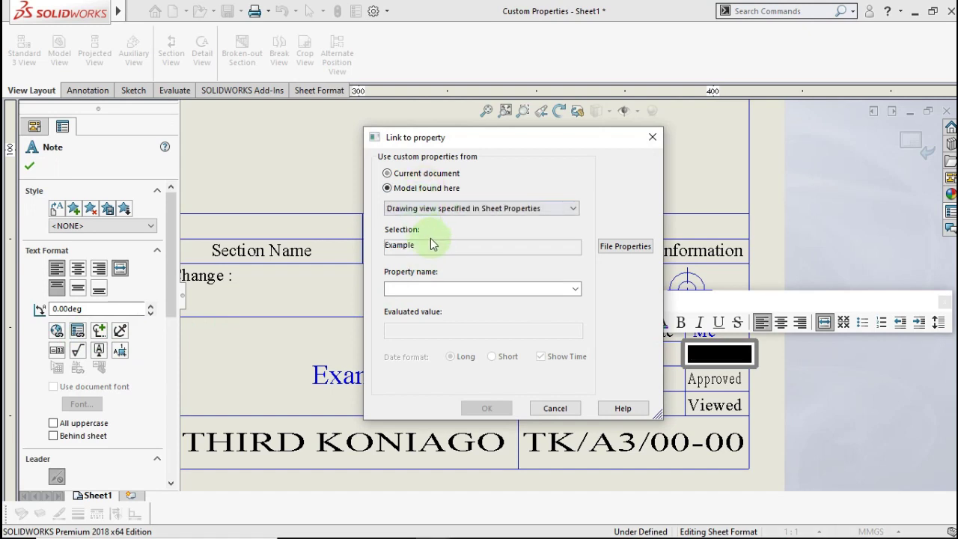
left_click(575, 288)
left_click(504, 320)
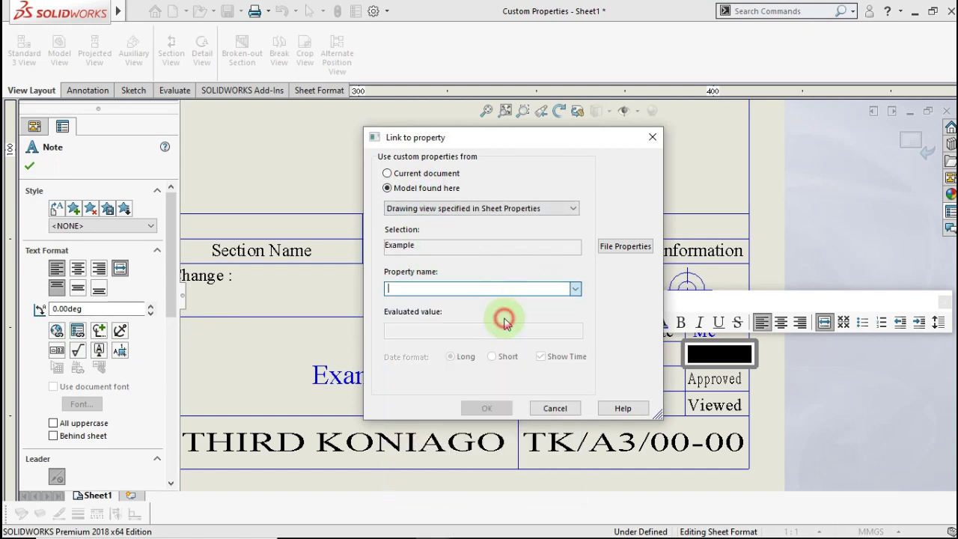
left_click(492, 409)
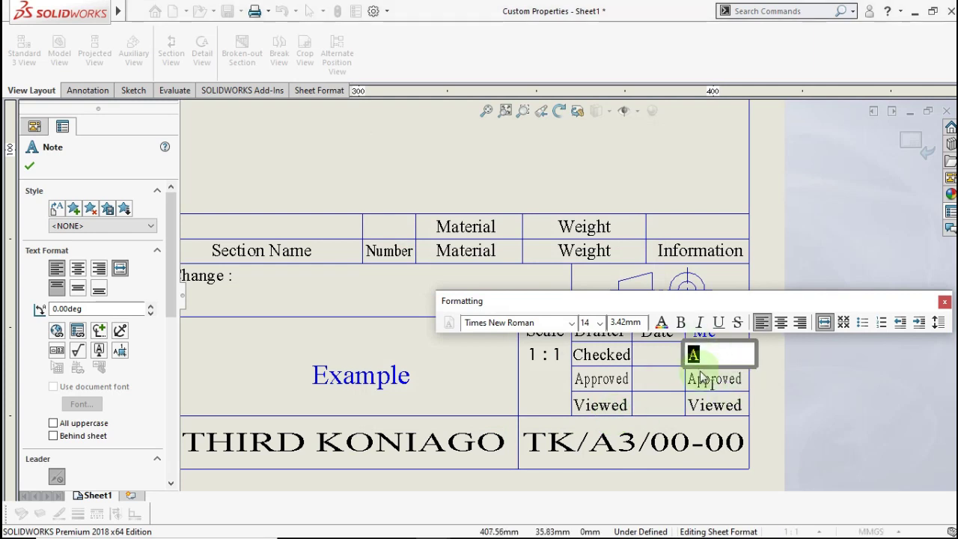
left_click(788, 386)
left_click(714, 380)
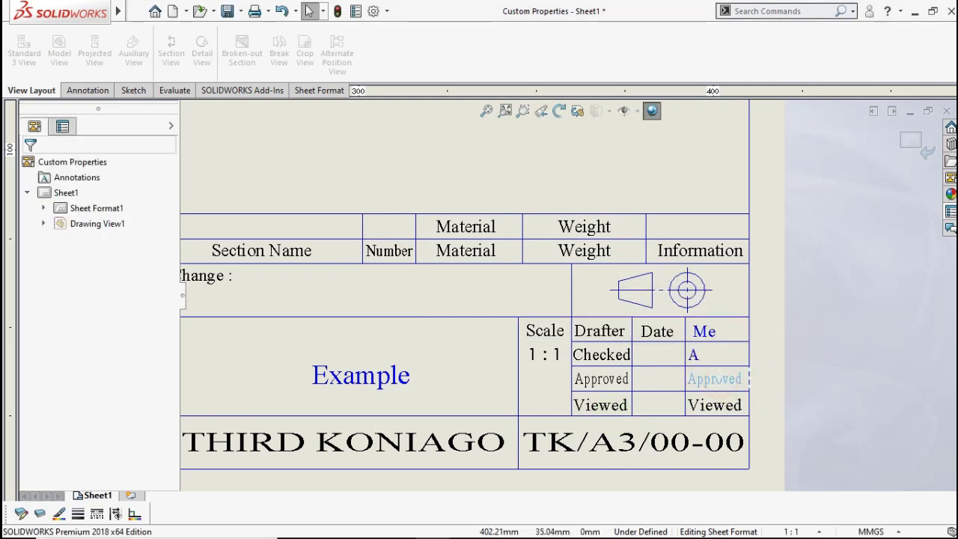
- Link the Approved value cell to the model's Approveby property, so it shows B
double_click(715, 379)
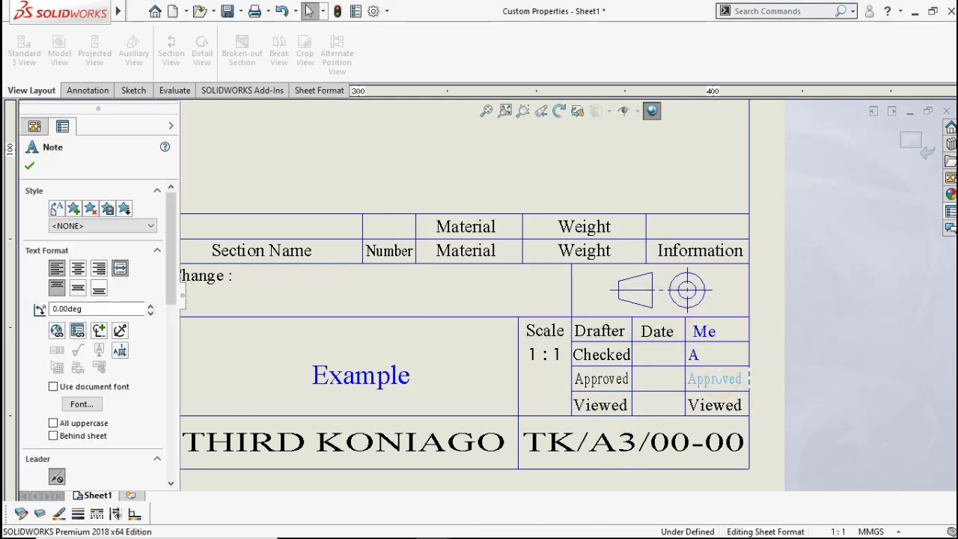
left_click(77, 330)
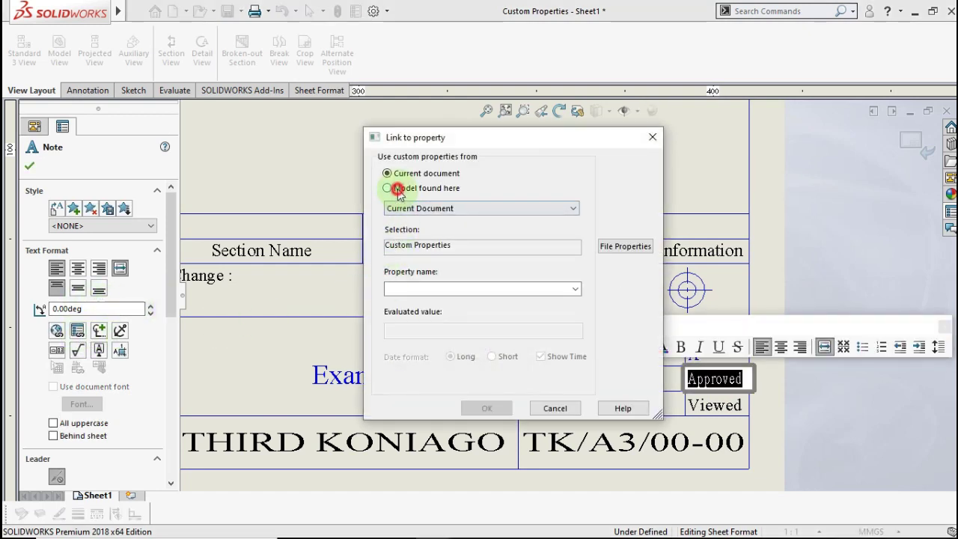
left_click(389, 188)
left_click(575, 288)
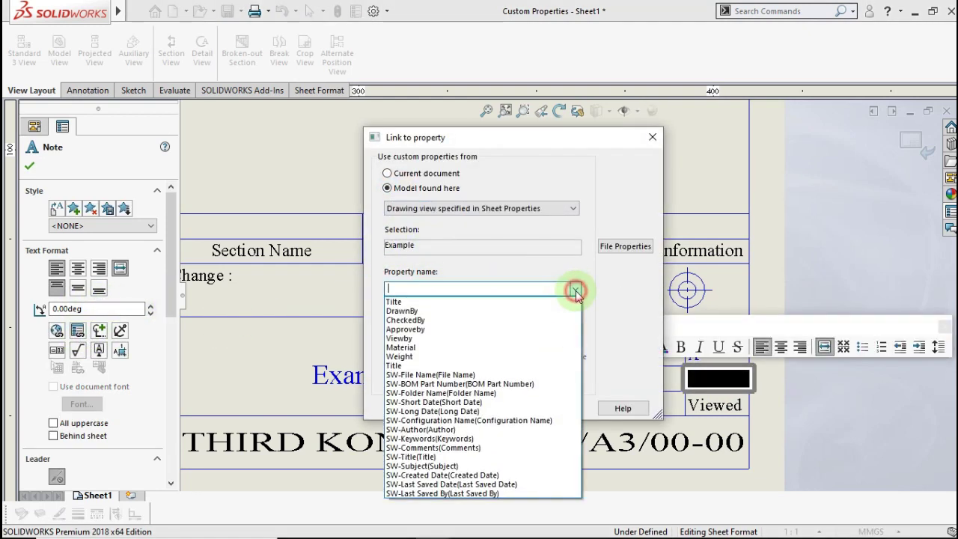
left_click(486, 329)
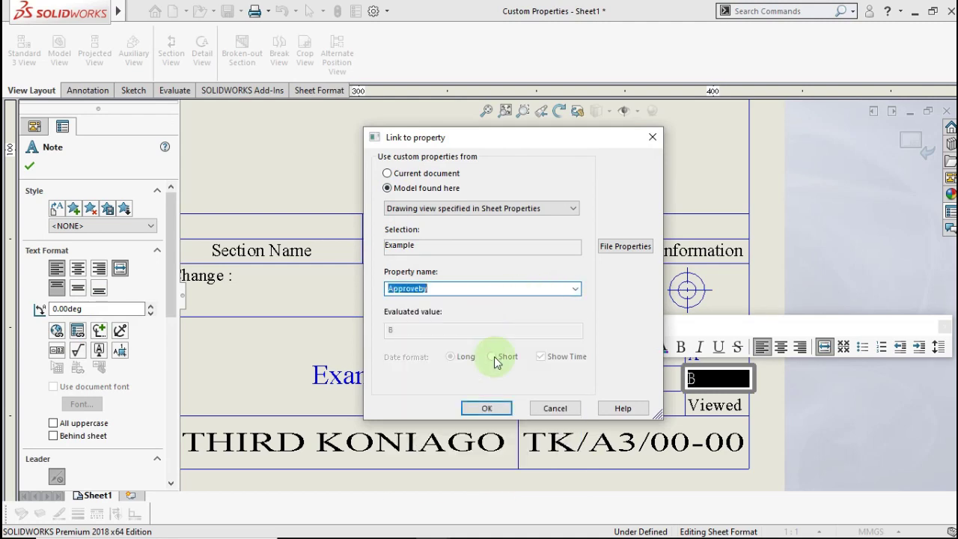
left_click(507, 409)
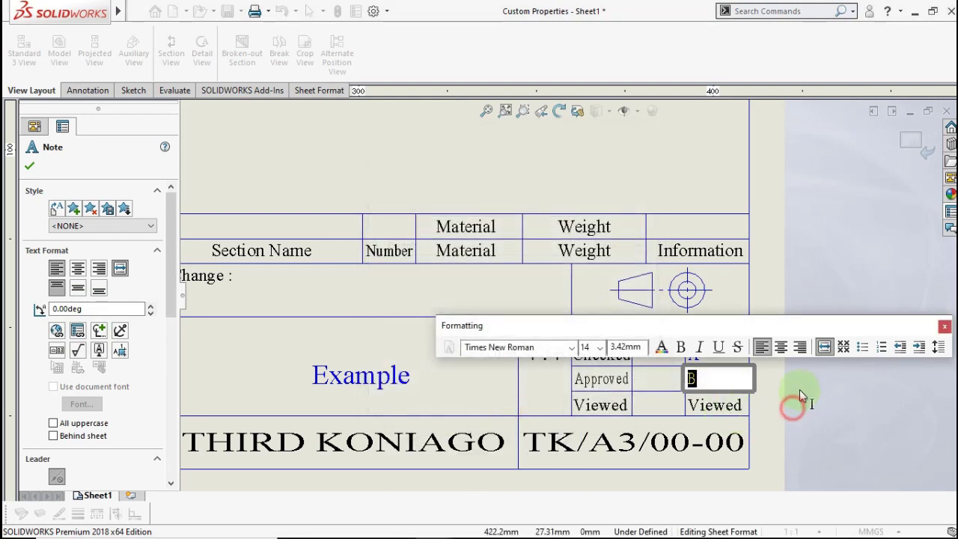
left_click(724, 400)
middle_click_drag(724, 400, 685, 420)
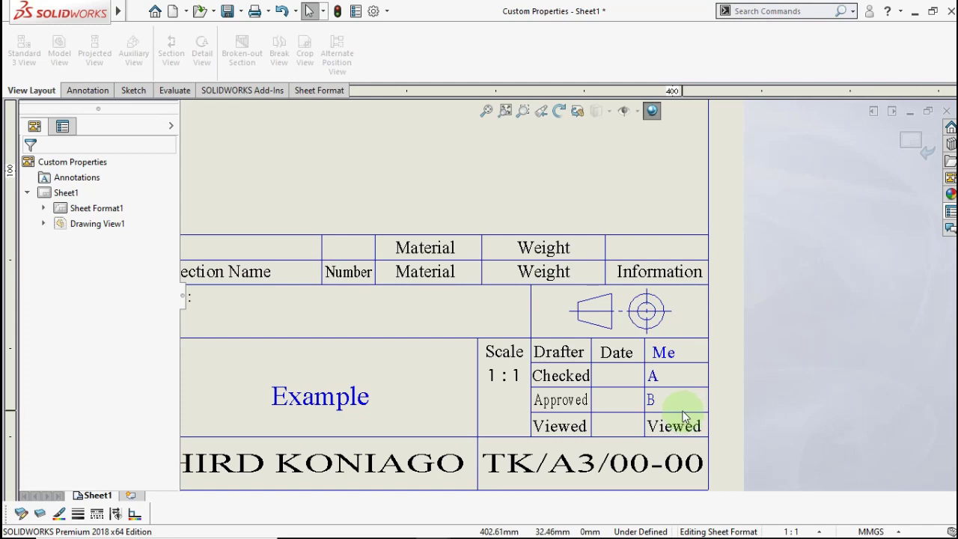
- Shift the A and B value notes right so they sit aligned in their cells
scroll(635, 359, "down", 1)
scroll(635, 358, "down", 1)
scroll(635, 352, "down", 1)
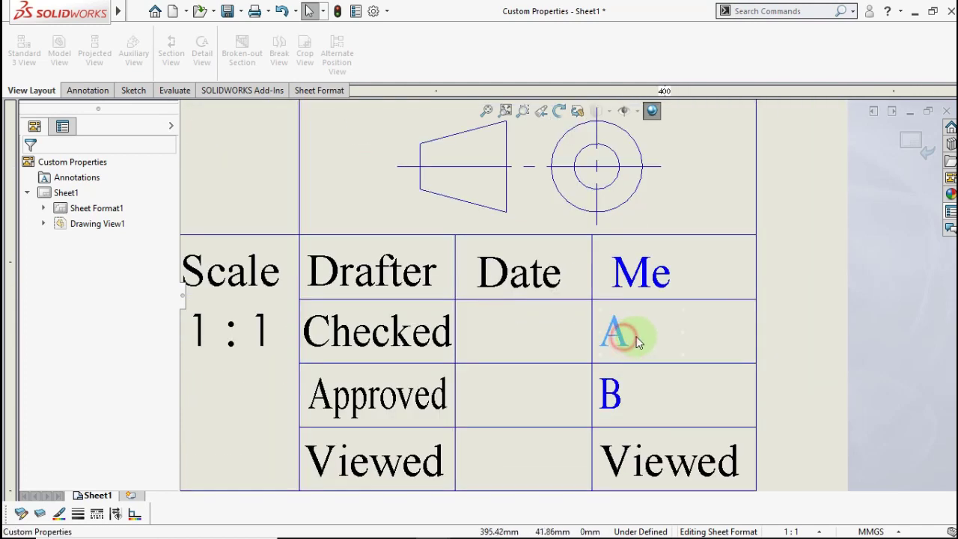
mouse_move(638, 342)
left_mouse_down()
mouse_move(648, 341)
mouse_move(639, 337)
left_mouse_up()
left_click(612, 404)
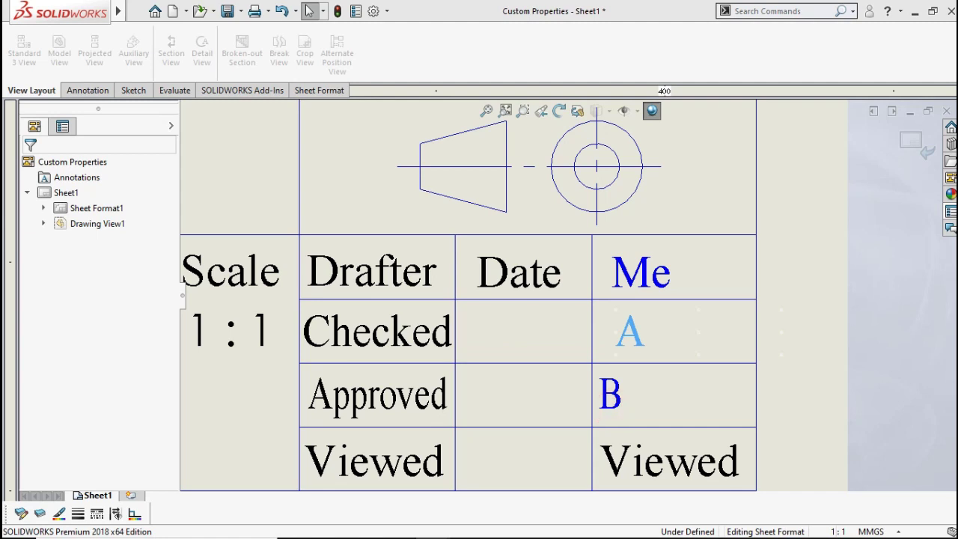
left_click_drag(621, 395, 632, 397)
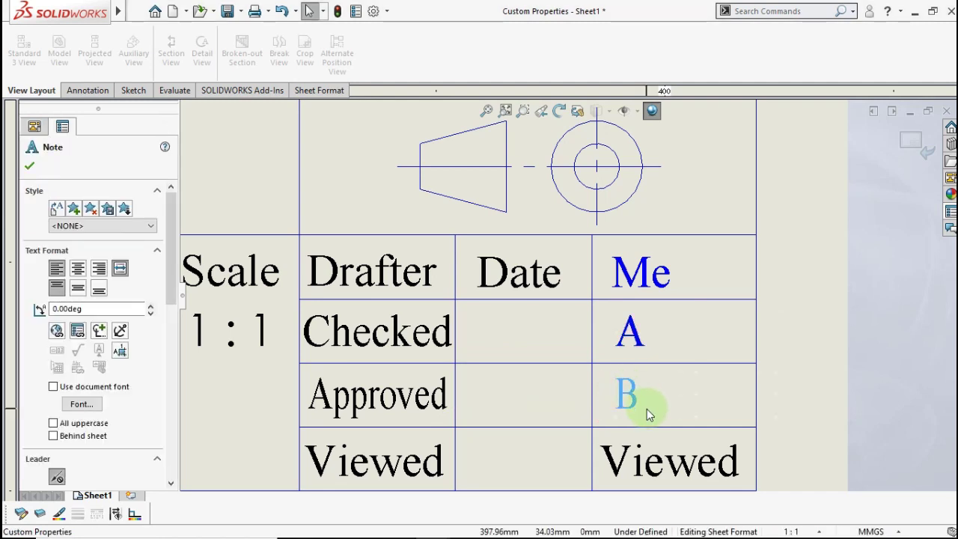
- Link the Viewed value cell to the model's Viewby property, so it shows C
key("z")
left_click(621, 411)
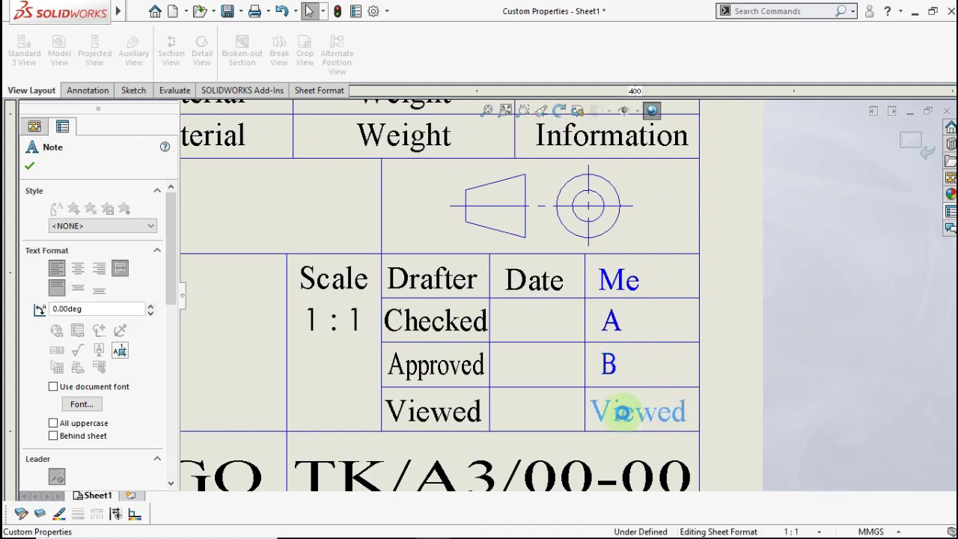
double_click(620, 412)
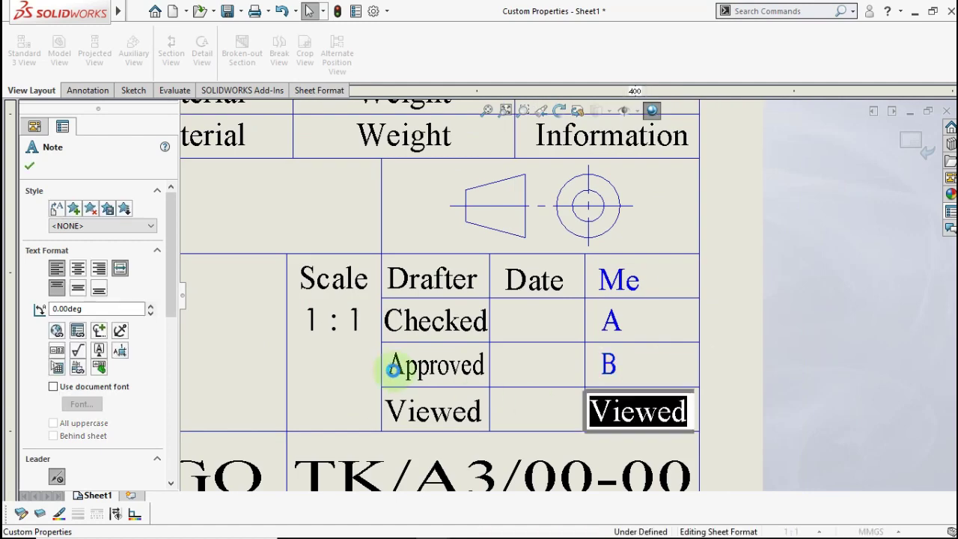
left_click(77, 332)
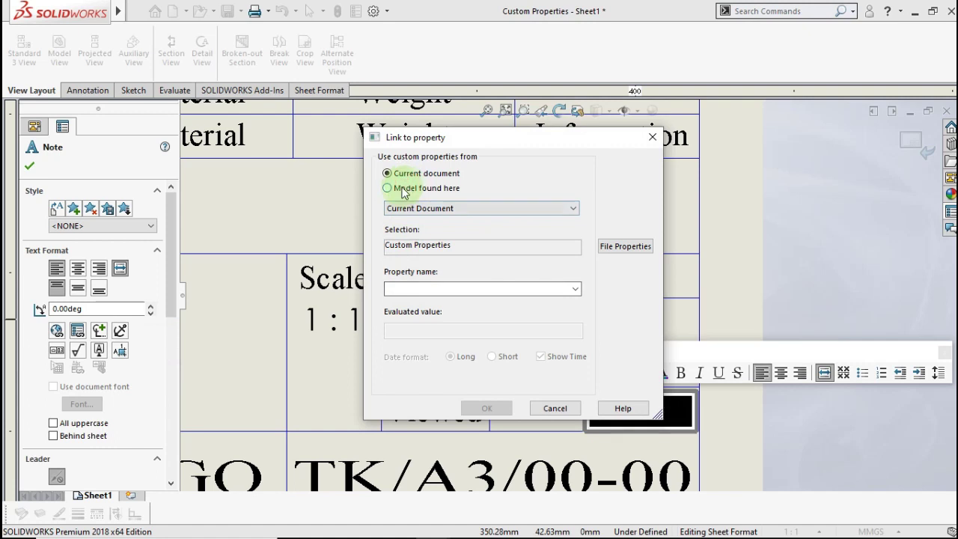
left_click(388, 187)
left_click(574, 289)
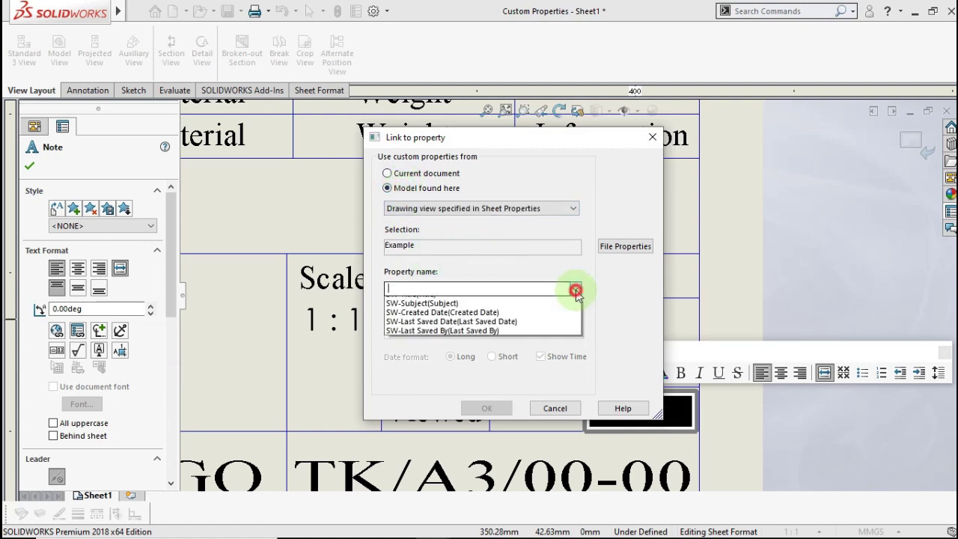
left_click(474, 339)
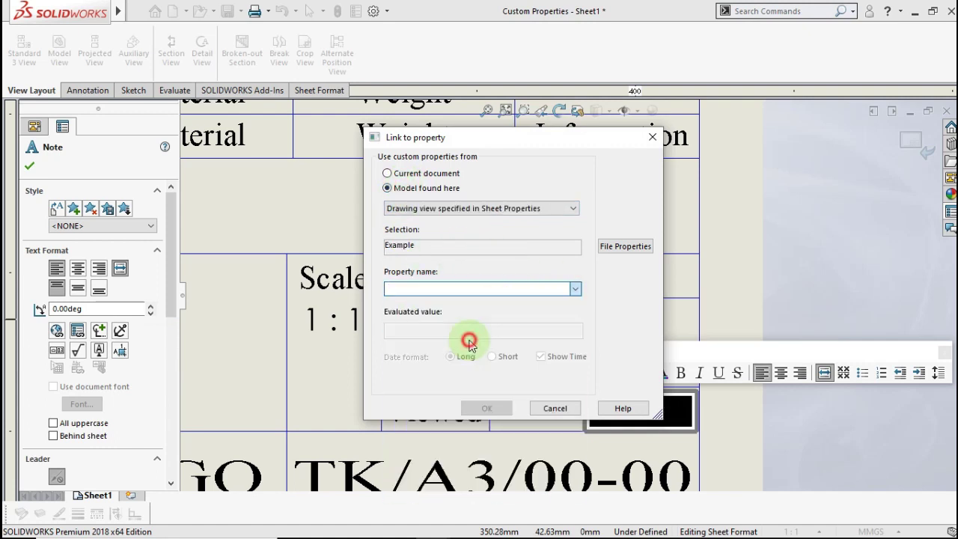
left_click(486, 408)
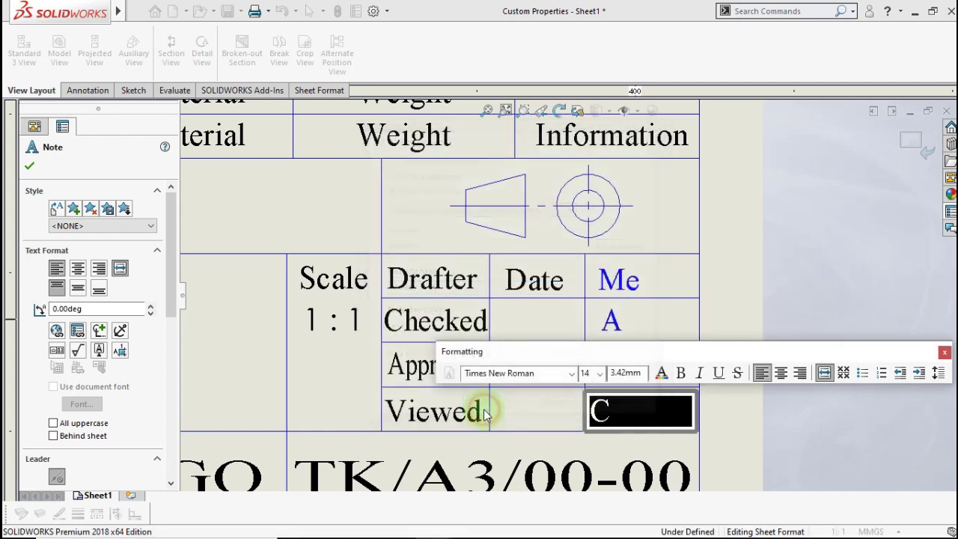
left_click(723, 422)
scroll(636, 408, "down", 3)
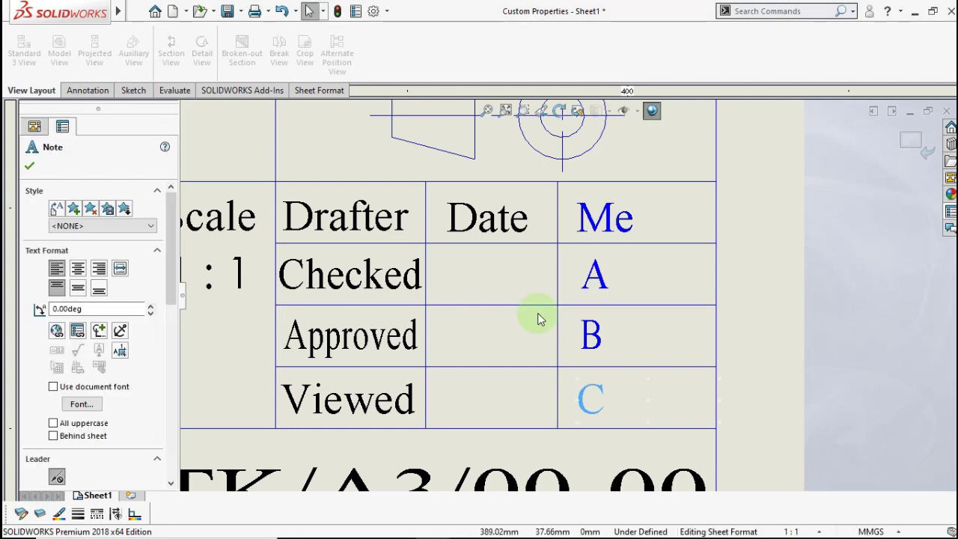
- Link the upper Material placeholder to the model's Material property, displaying AISI 1020
scroll(537, 313, "up", 3)
scroll(483, 322, "up", 1)
scroll(487, 323, "up", 1)
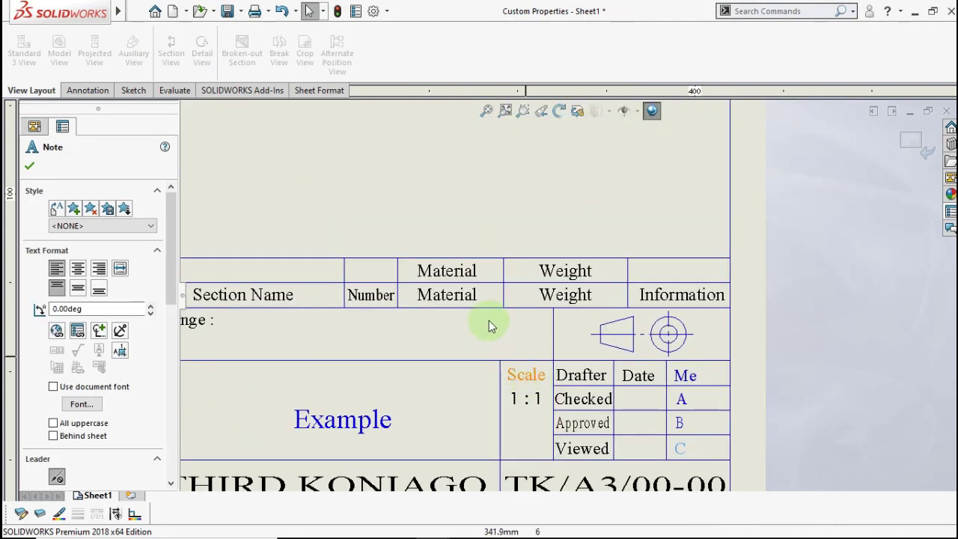
double_click(468, 273)
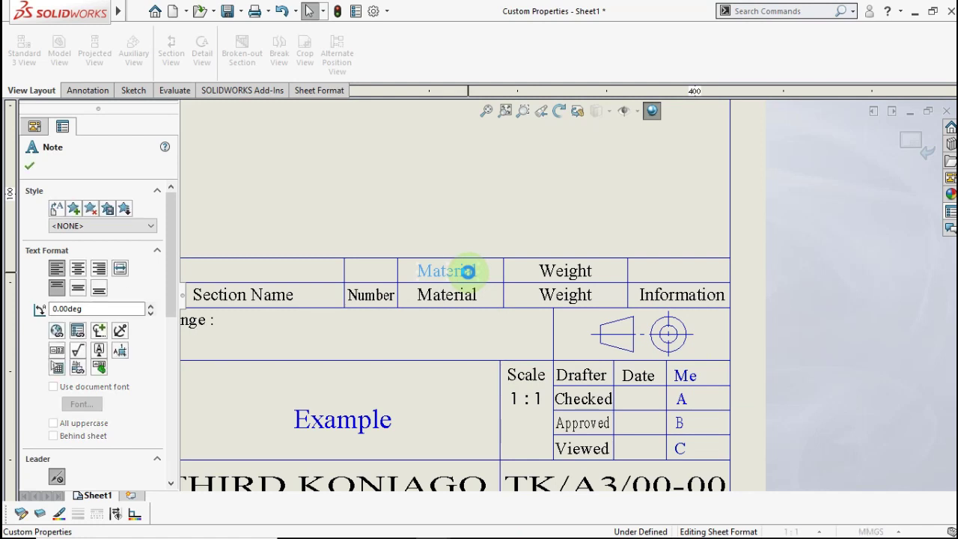
left_click(99, 330)
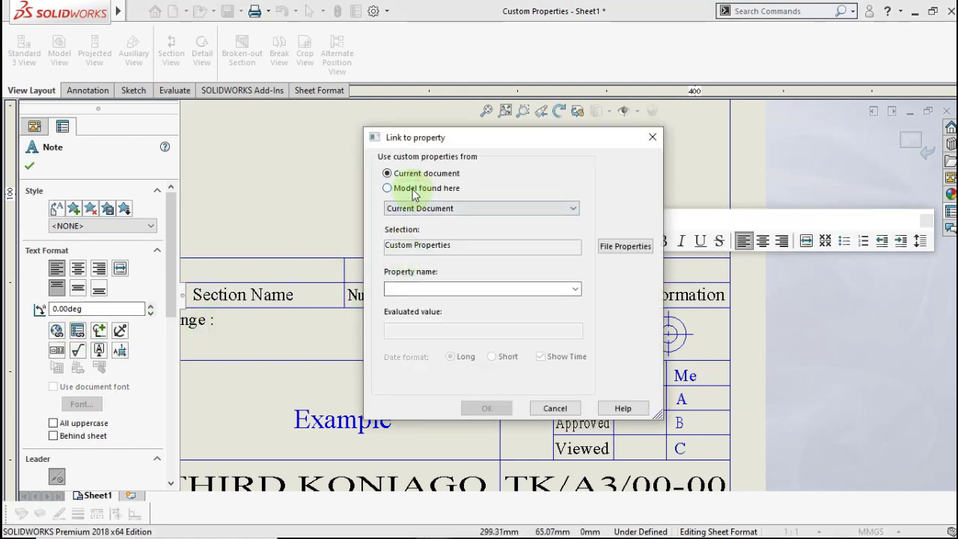
left_click(414, 193)
left_click(575, 289)
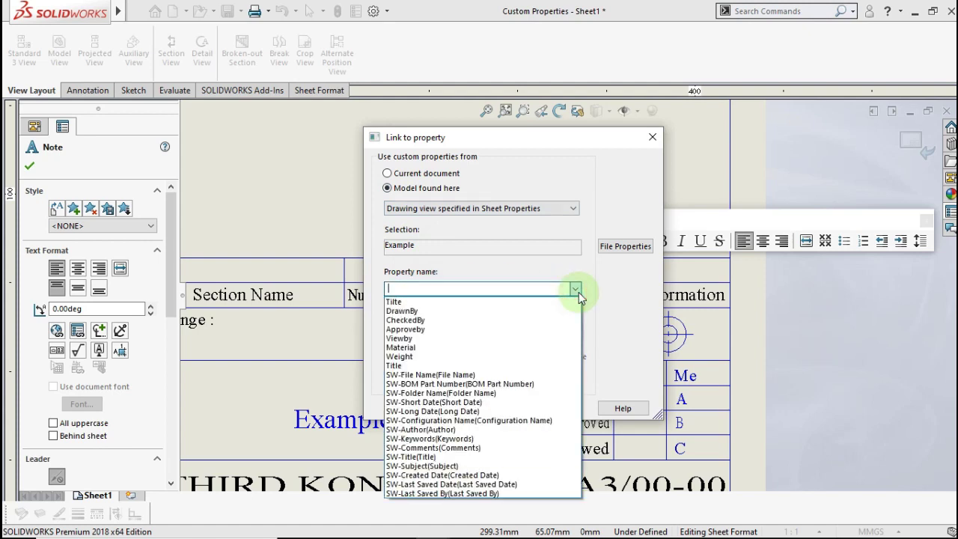
left_click(452, 347)
left_click(497, 410)
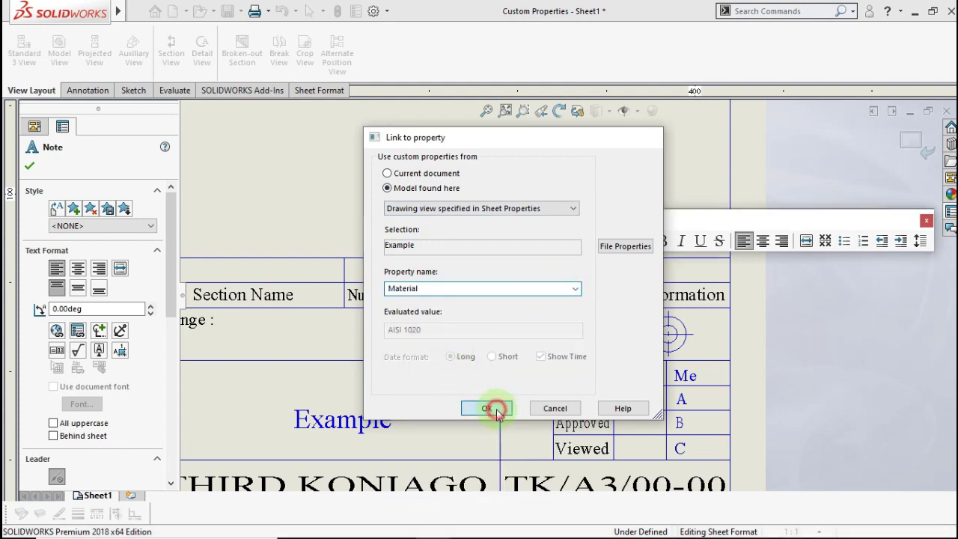
left_click(443, 325)
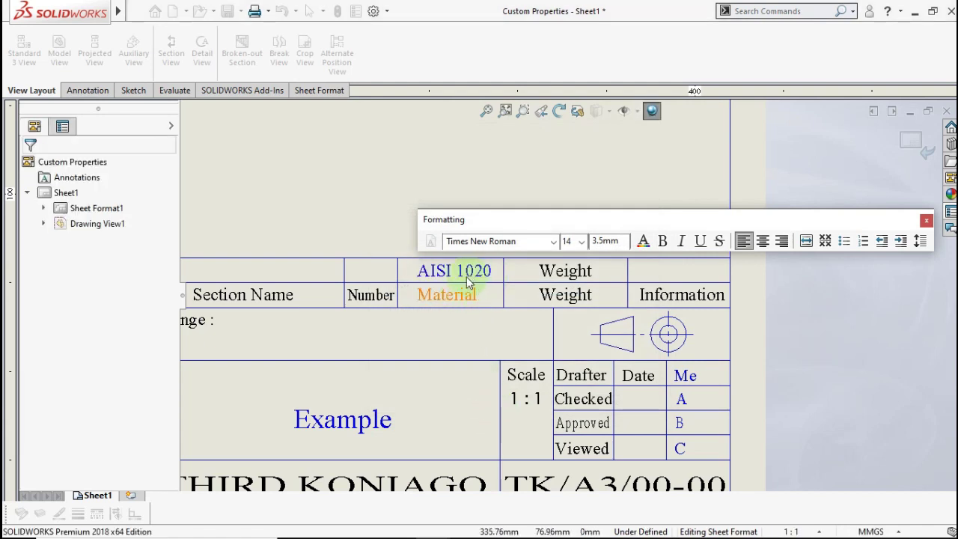
left_click(557, 275)
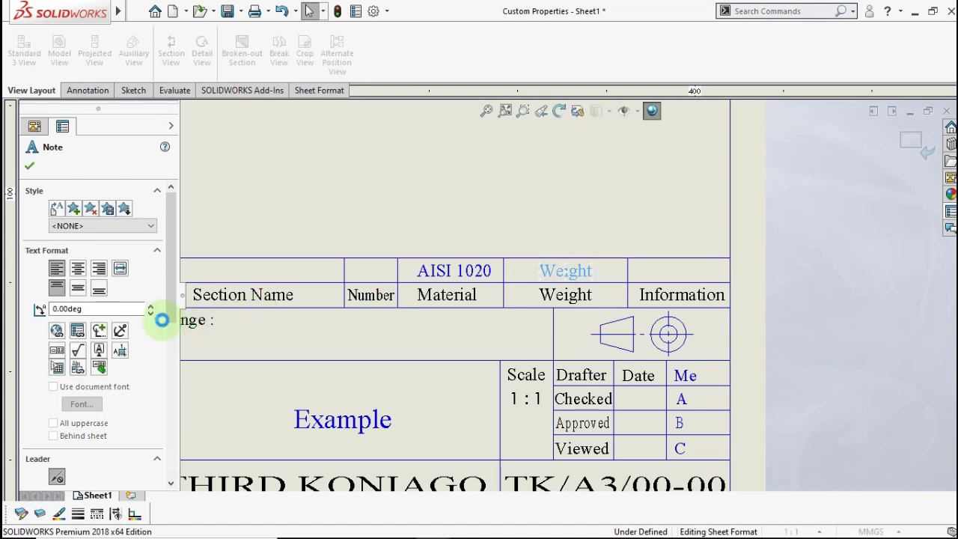
- Link the upper Weight placeholder to the model's Weight property, displaying 1975.00
left_click(79, 331)
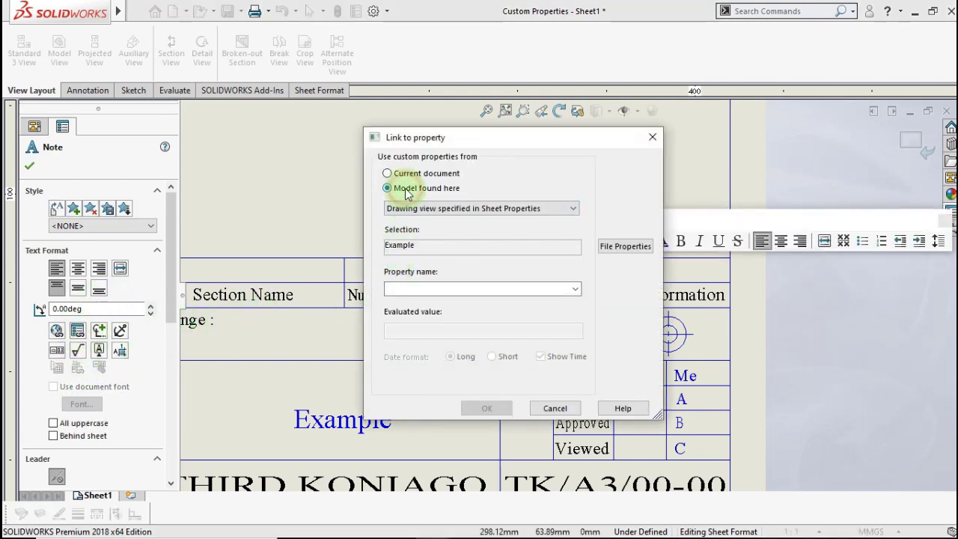
left_click(575, 288)
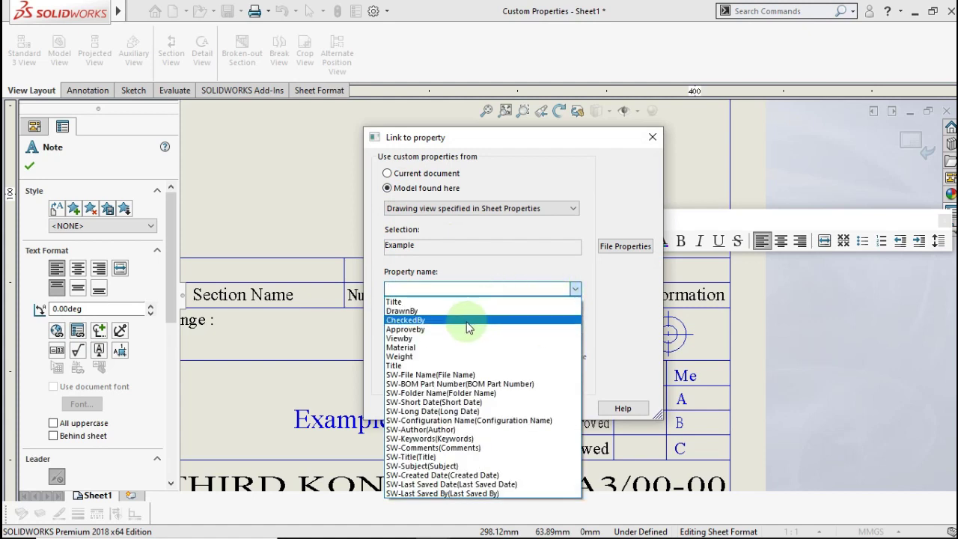
left_click(460, 357)
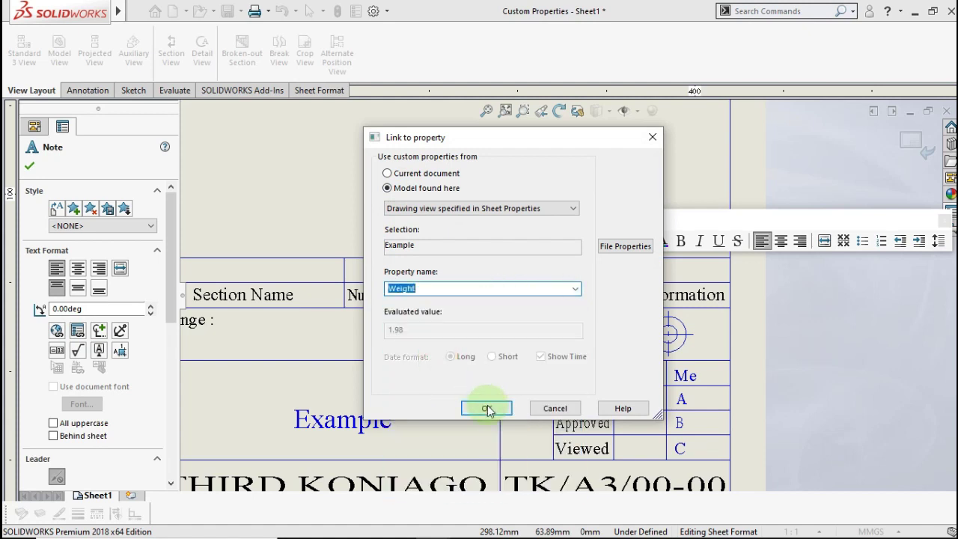
left_click(487, 409)
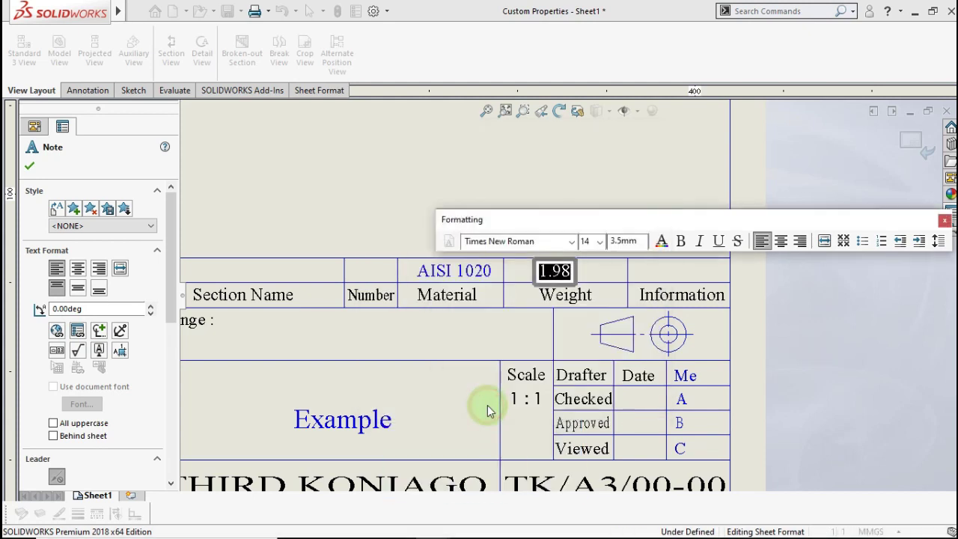
left_click(534, 341)
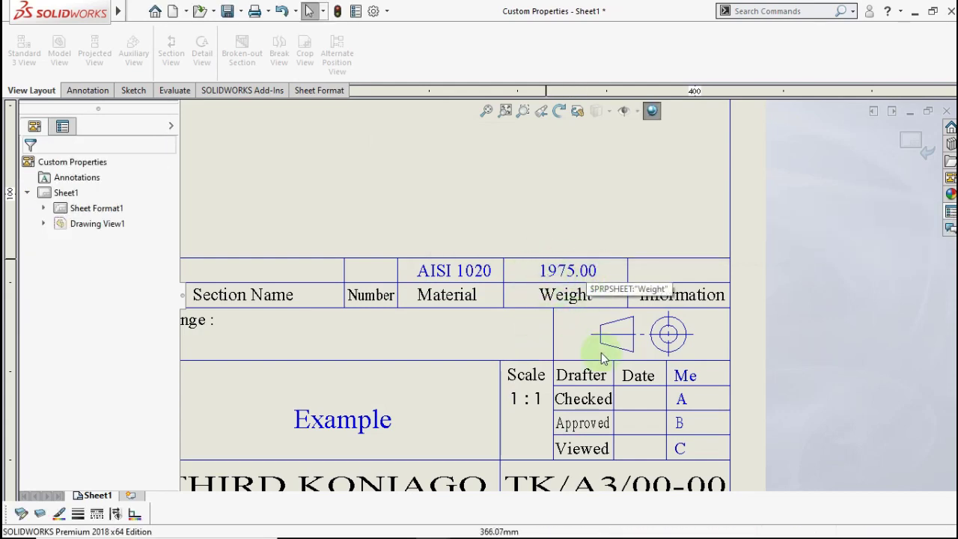
- Use a custom unit system with mass in kilograms, then rebuild so Weight shows 1.98
left_click(897, 532)
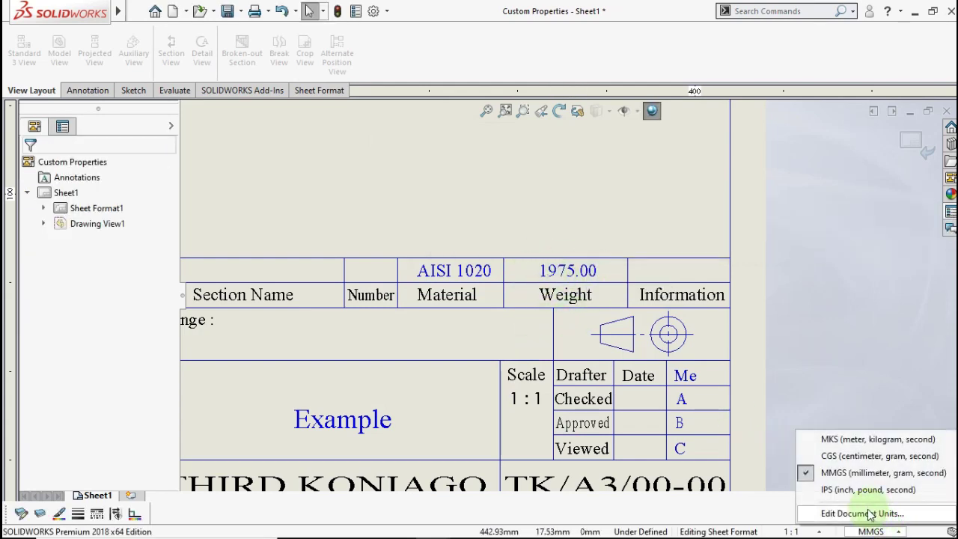
left_click(871, 513)
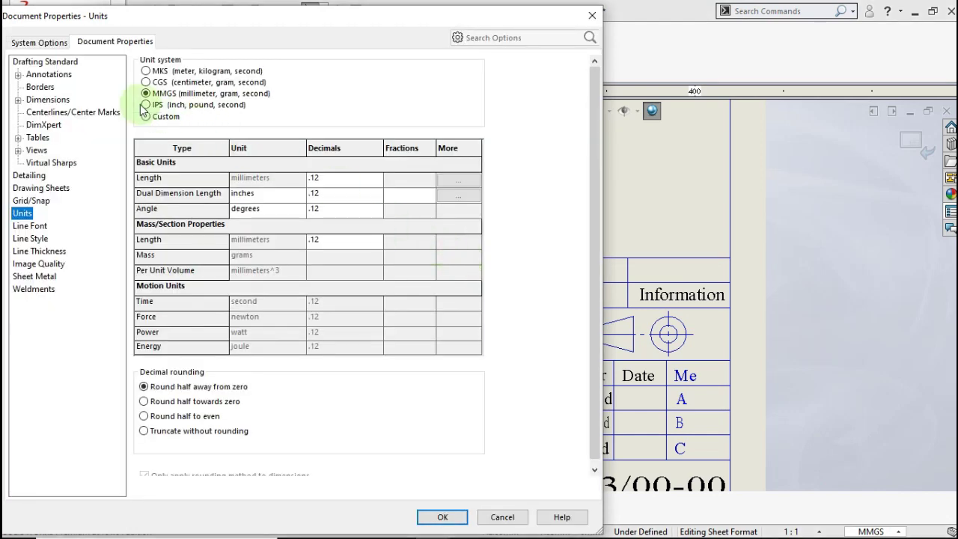
left_click(146, 117)
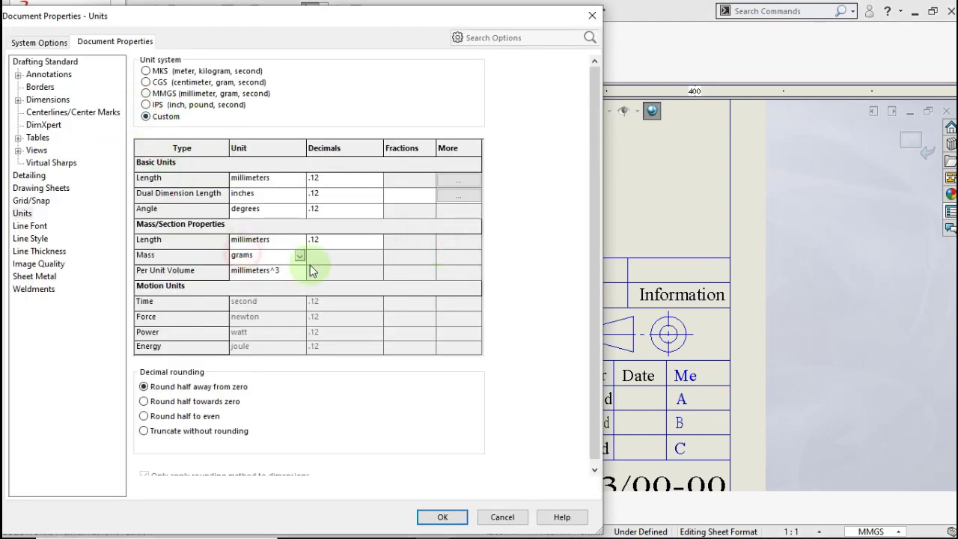
left_click(300, 256)
left_click(278, 289)
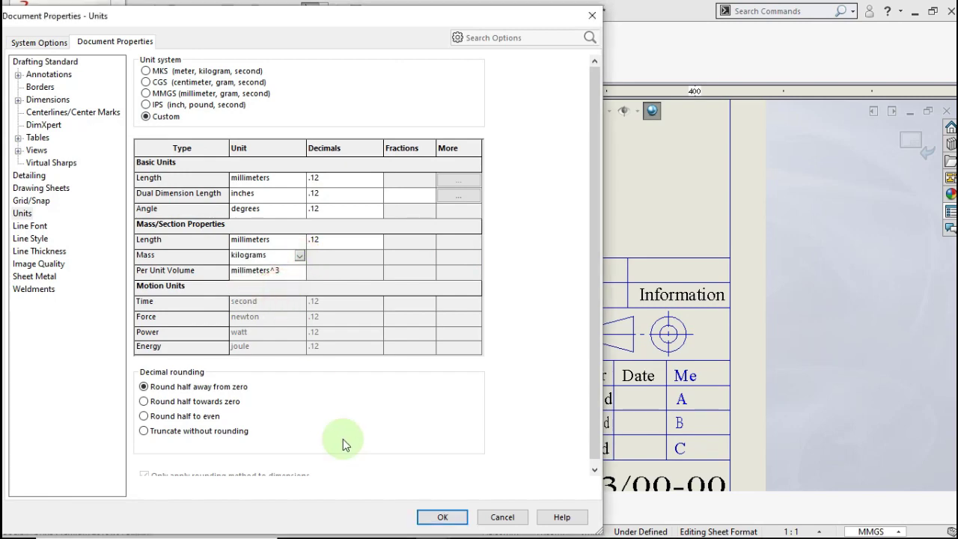
left_click(444, 516)
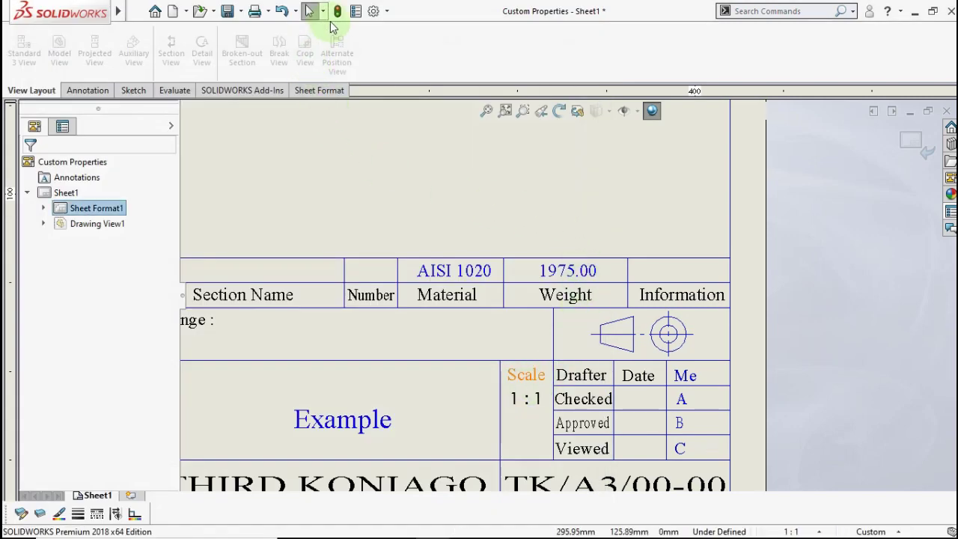
left_click(336, 10)
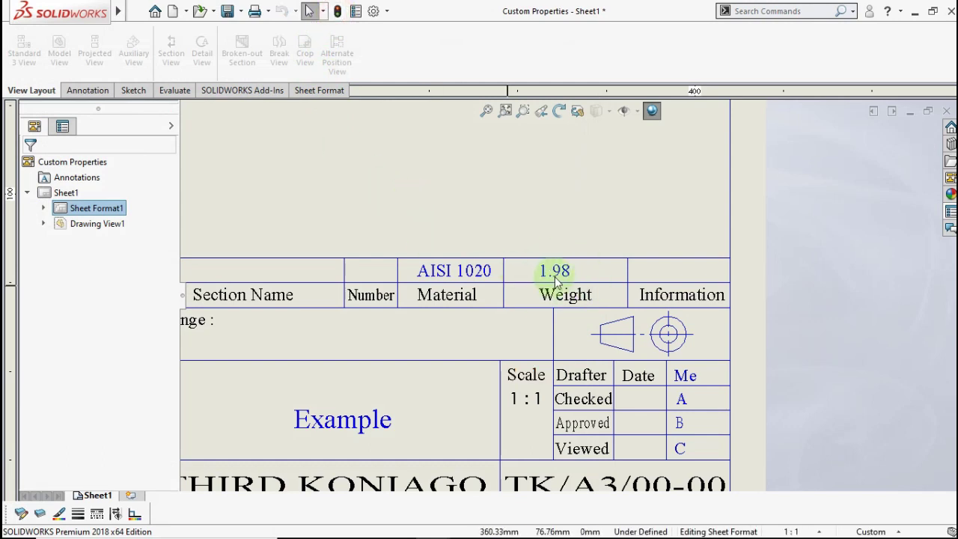
- Move the 1.98 weight note slightly up to centre it in the Weight cell
scroll(552, 278, "down", 2)
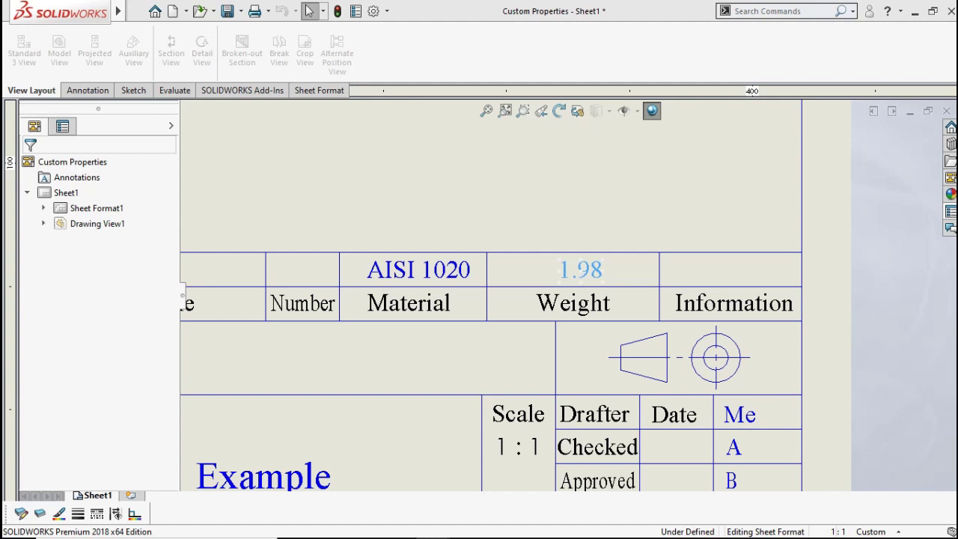
double_click(580, 274)
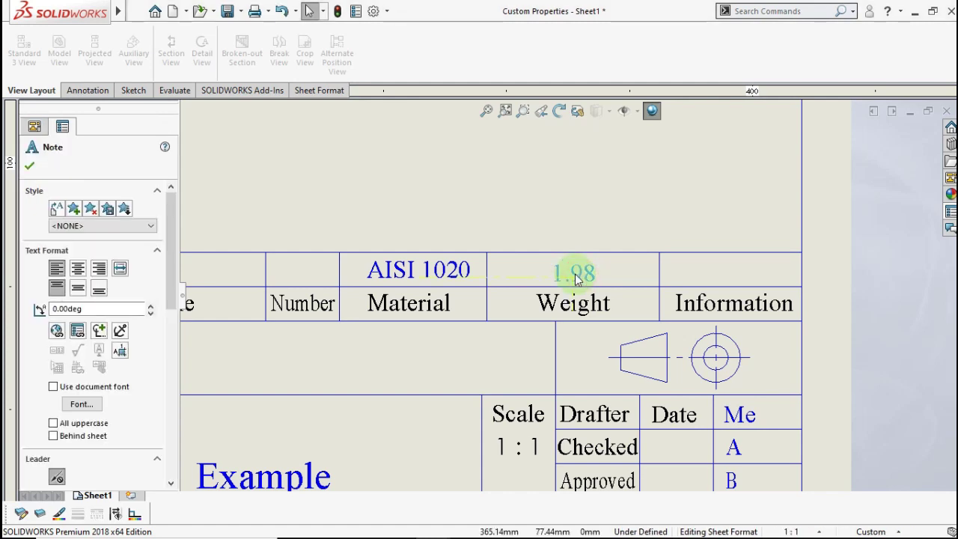
left_click(542, 217)
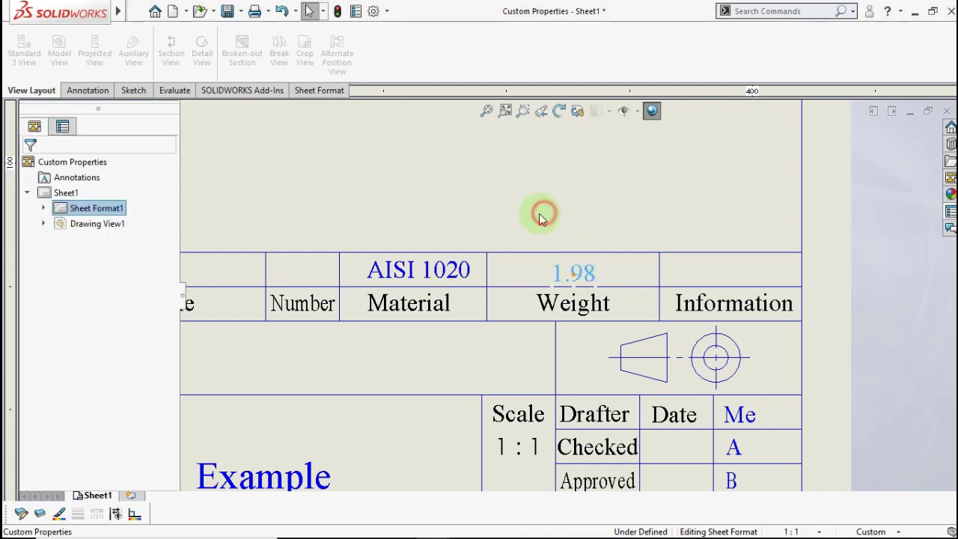
scroll(527, 226, "up", 3)
scroll(524, 229, "up", 2)
scroll(482, 252, "up", 2)
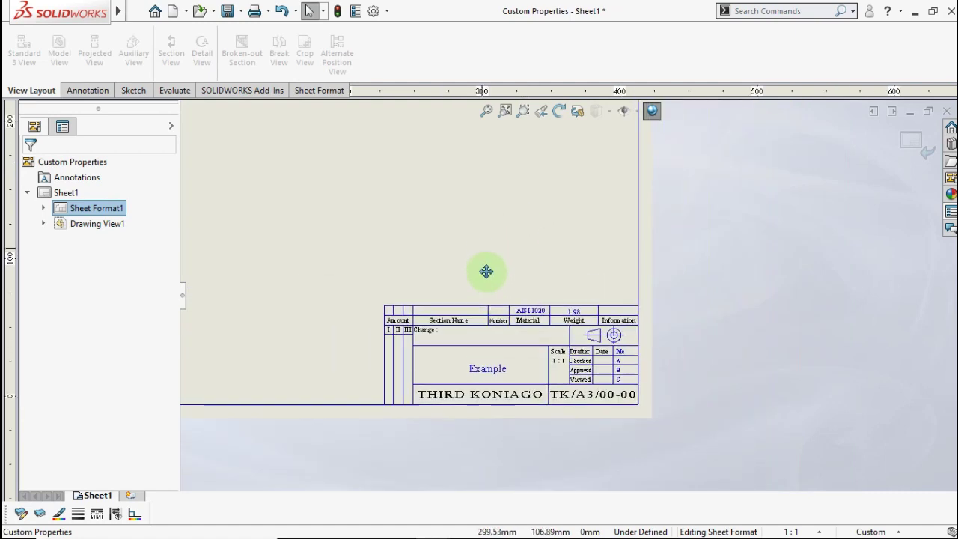
scroll(582, 337, "down", 1)
scroll(576, 299, "down", 3)
scroll(572, 277, "down", 2)
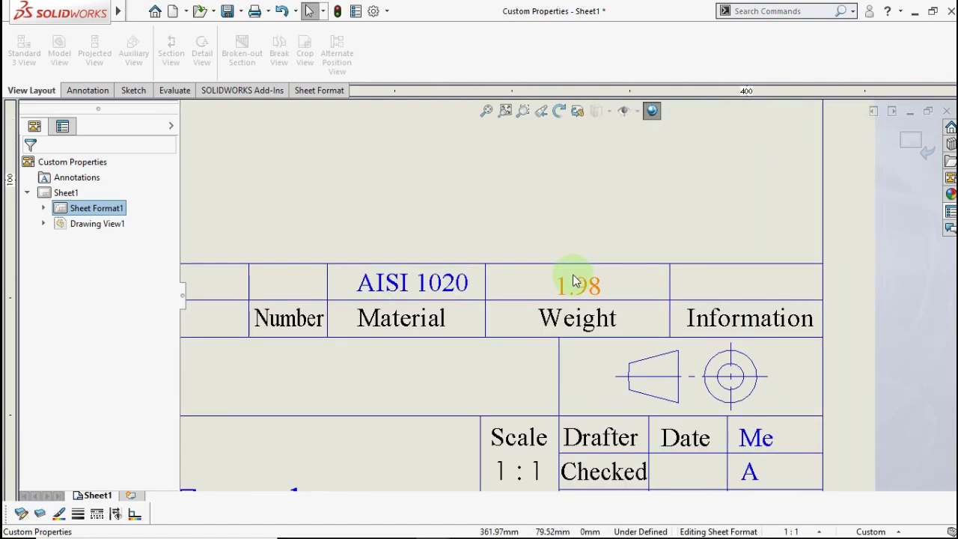
scroll(574, 288, "down", 2)
scroll(577, 296, "down", 1)
left_click_drag(596, 293, 596, 287)
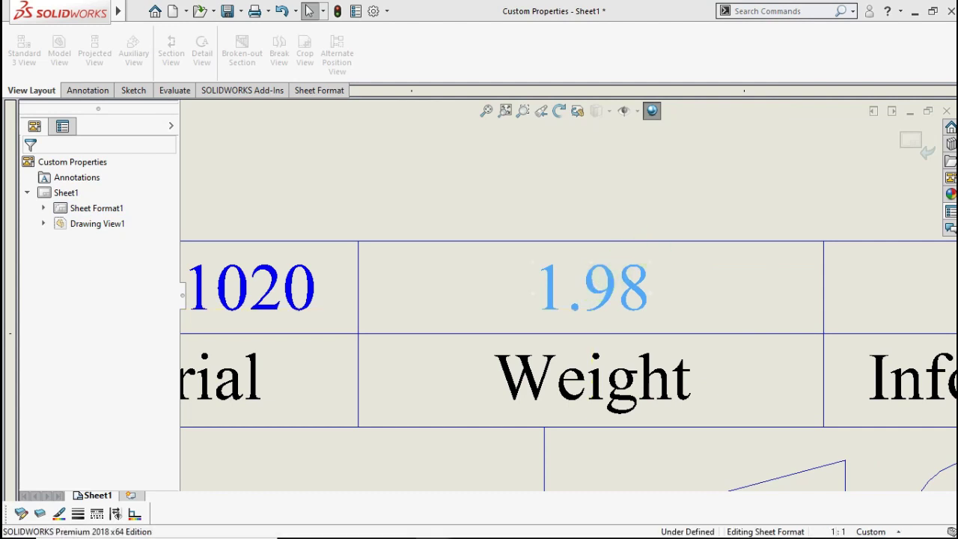
left_click(903, 152)
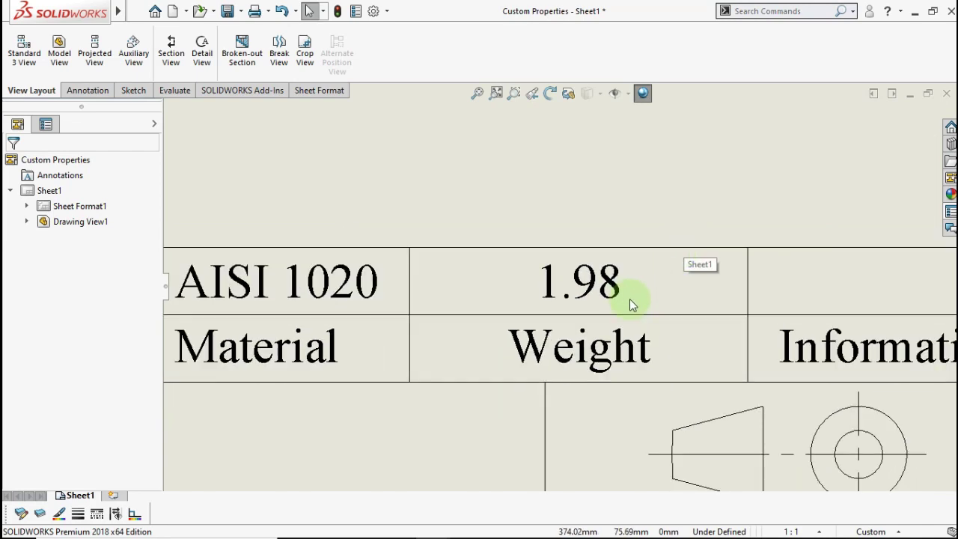
- Zoom out and pan to see the isometric view above the completed title block
scroll(629, 299, "up", 3)
scroll(614, 314, "up", 3)
middle_click_drag(618, 271, 683, 273, "ctrl")
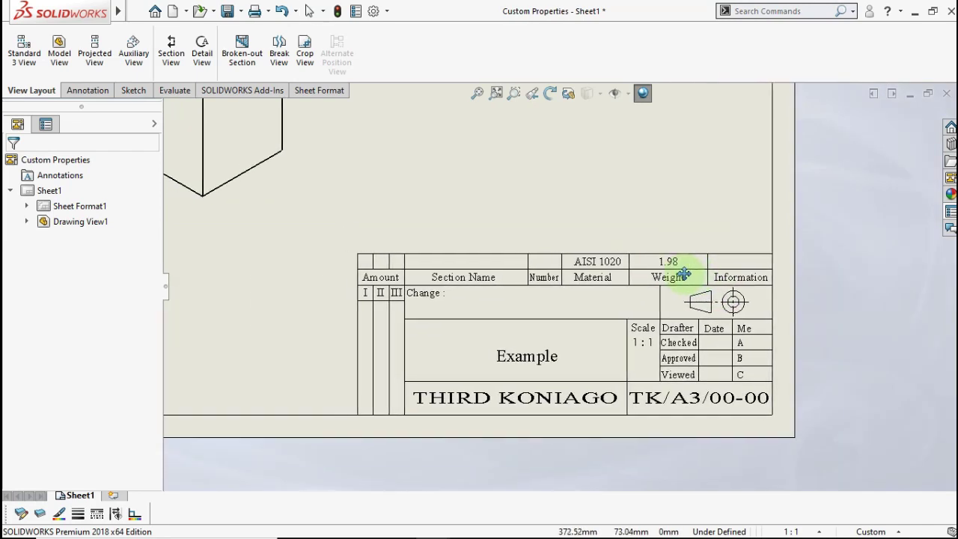
scroll(520, 305, "up", 3)
scroll(502, 257, "up", 1)
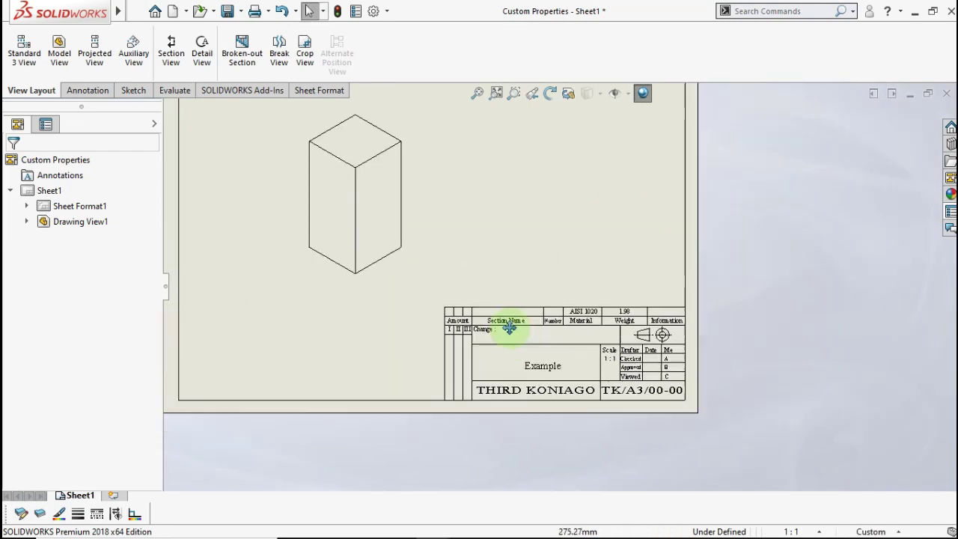
scroll(547, 373, "down", 1)
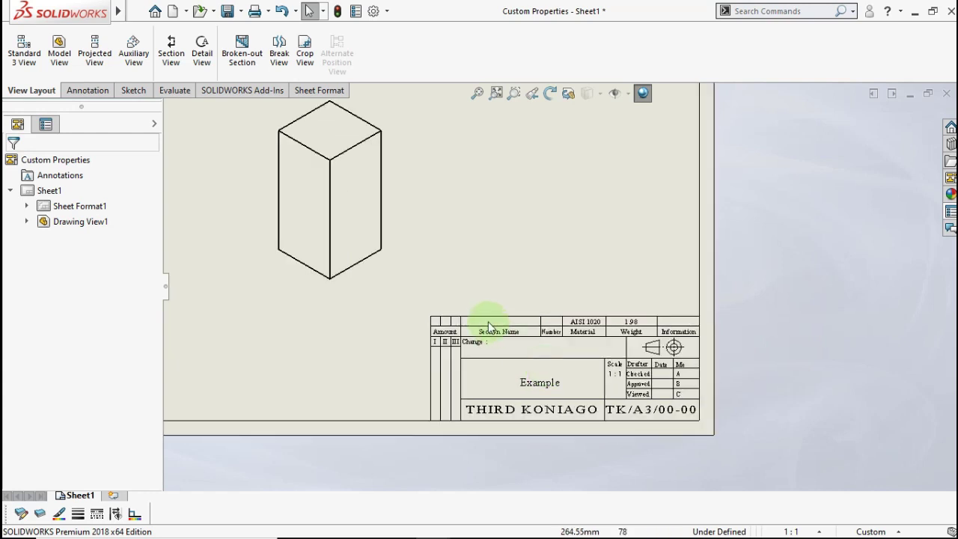
middle_click_drag(487, 314, 511, 365, "ctrl")
- Delete isometric Drawing View1 and rebuild, leaving the title block value cells blank, then start Model View
left_click(418, 258)
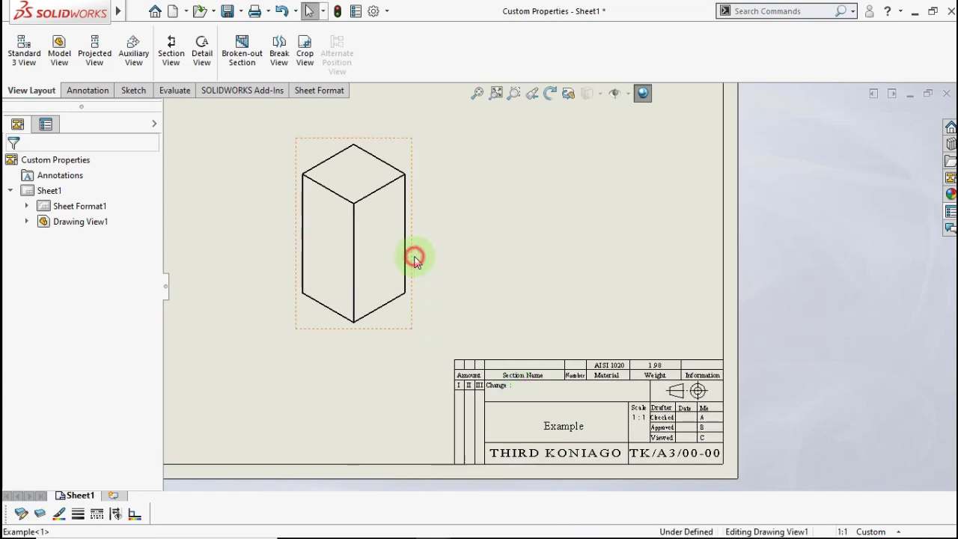
key("Delete")
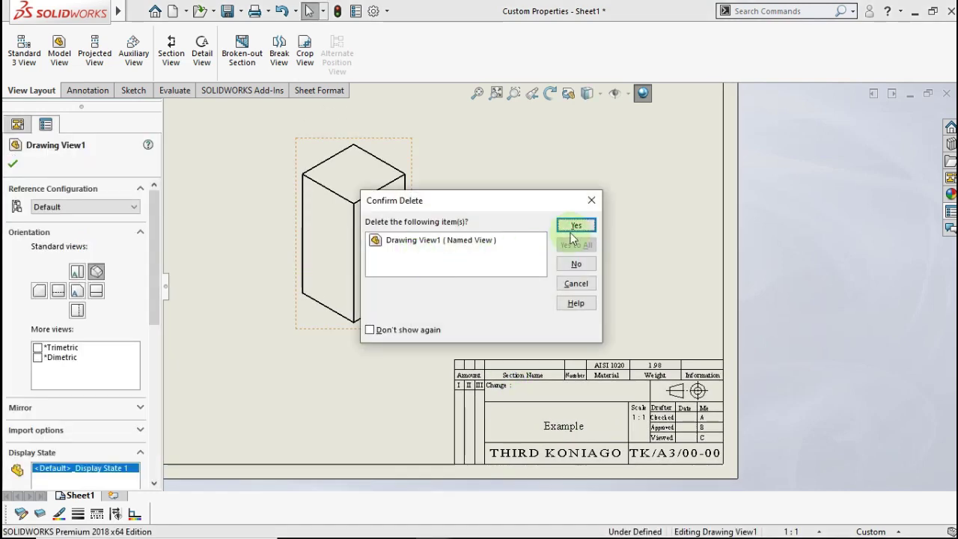
left_click(574, 225)
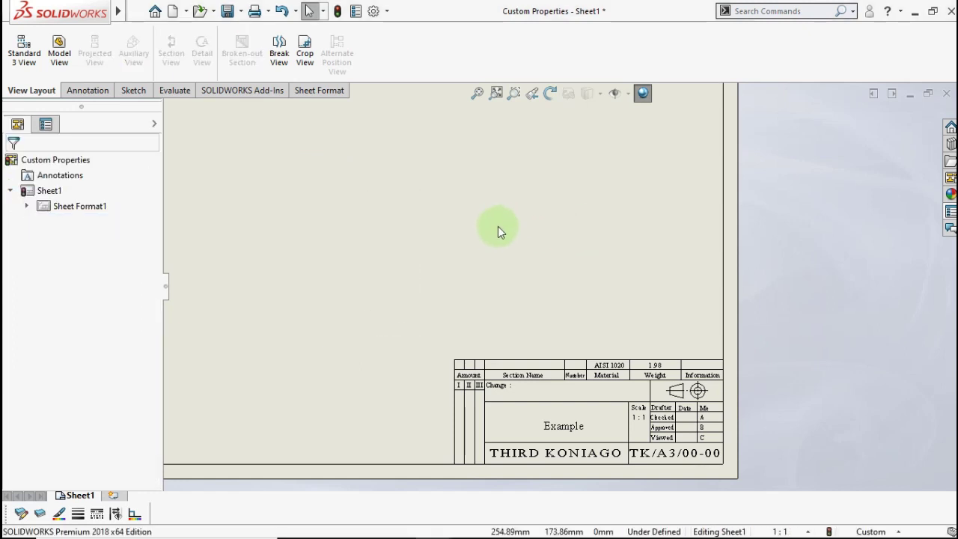
left_click(334, 11)
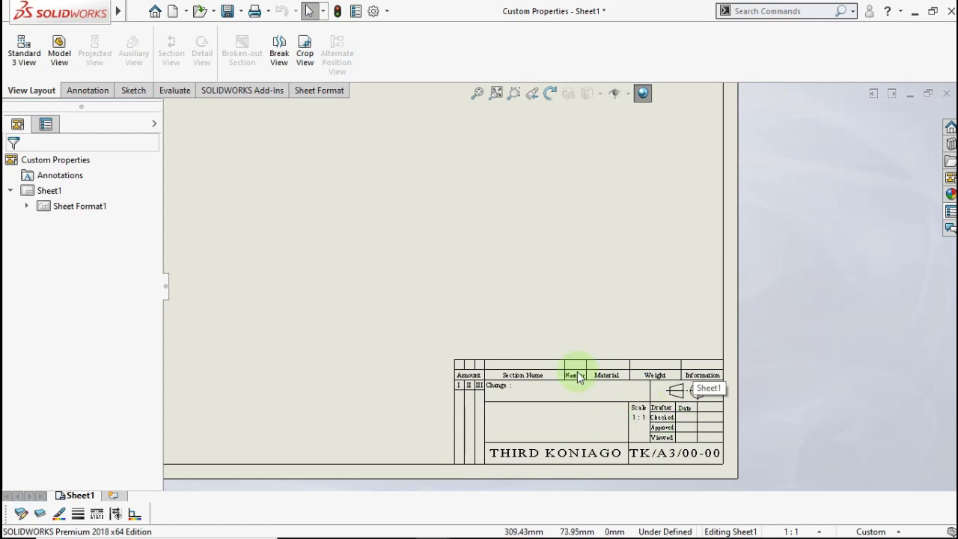
left_click(59, 51)
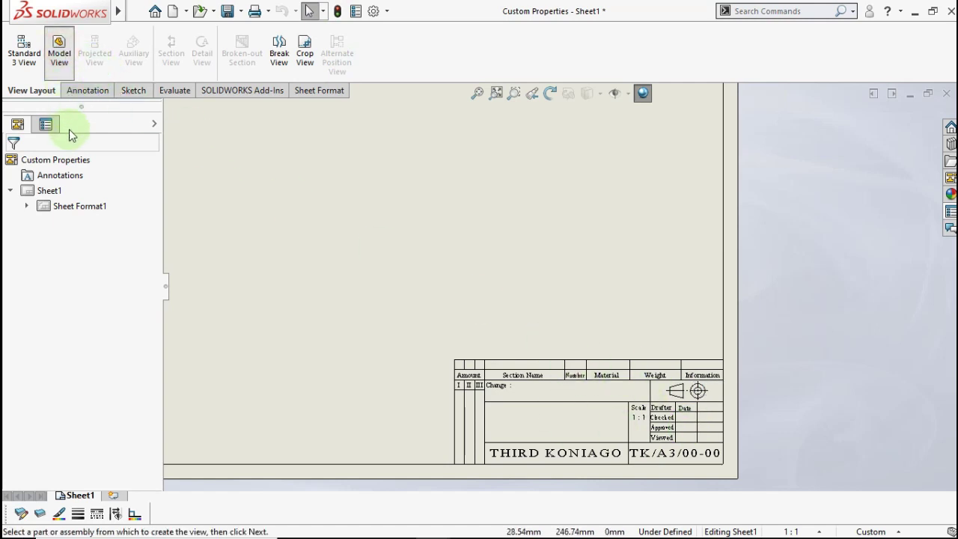
- Place a new isometric view of the Example part and rebuild so the title block refills
left_click(91, 273)
double_click(106, 273)
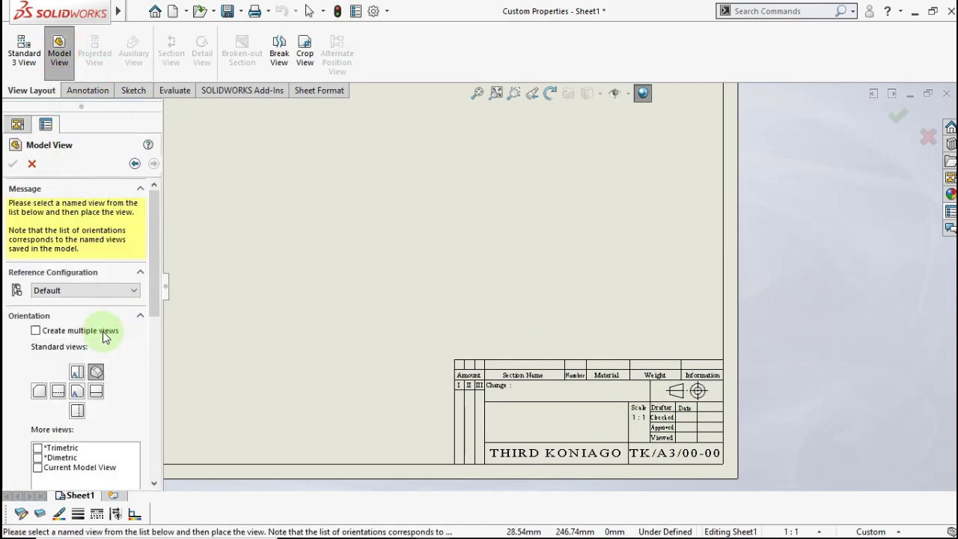
left_click(345, 244)
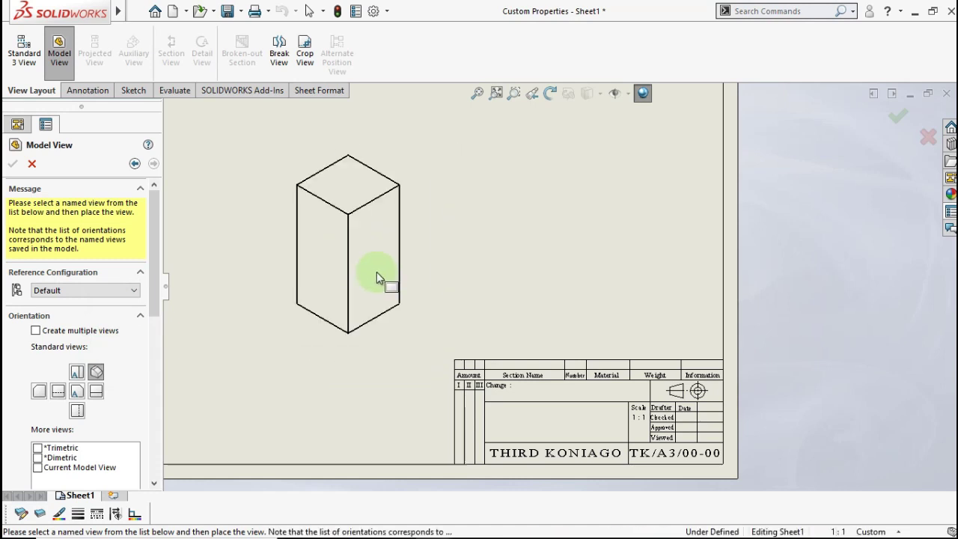
key("Escape")
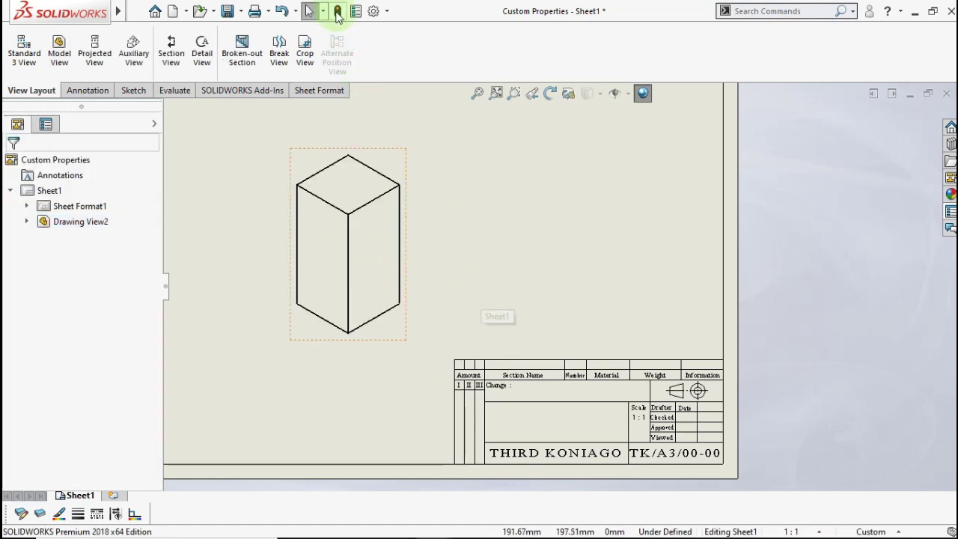
left_click(336, 12)
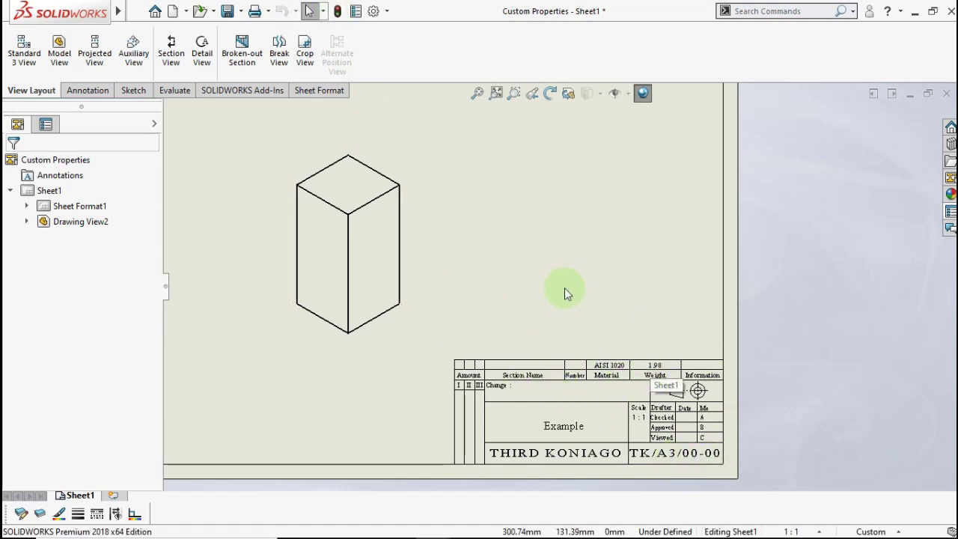
scroll(443, 291, "up", 2)
scroll(449, 294, "up", 2)
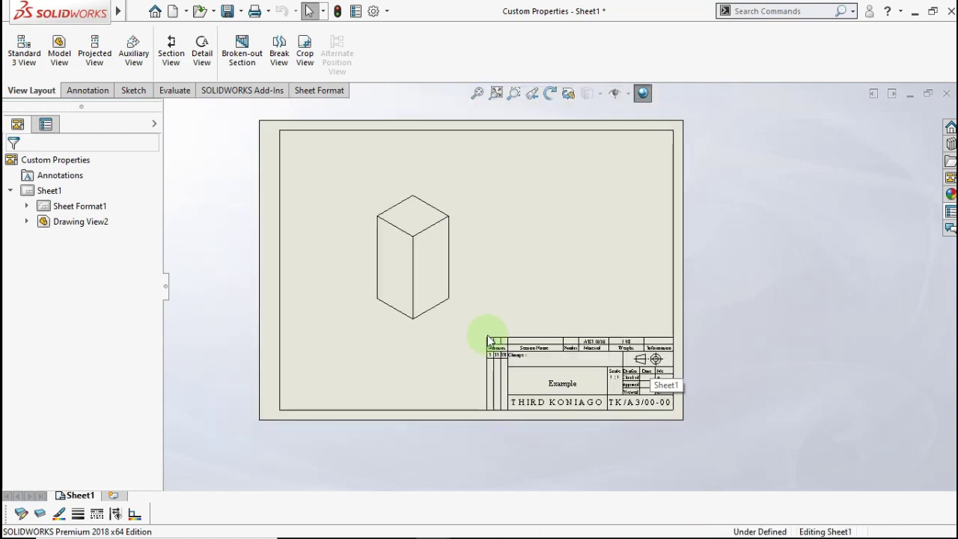
scroll(464, 314, "up", 2)
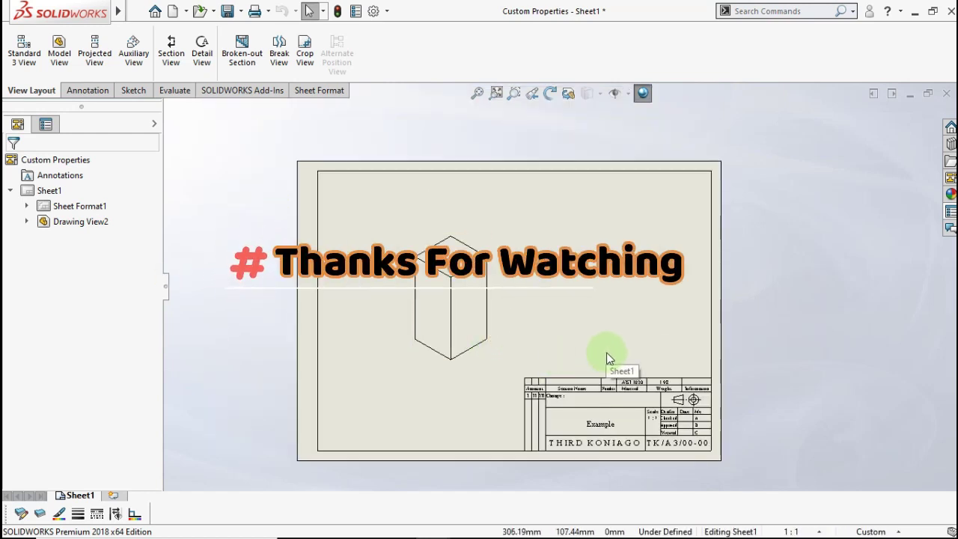
scroll(621, 348, "down", 1)
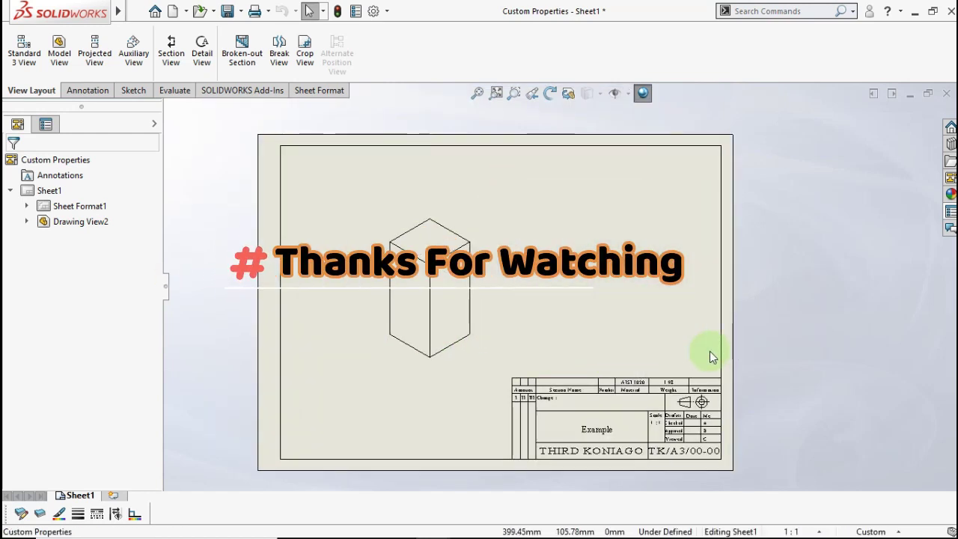